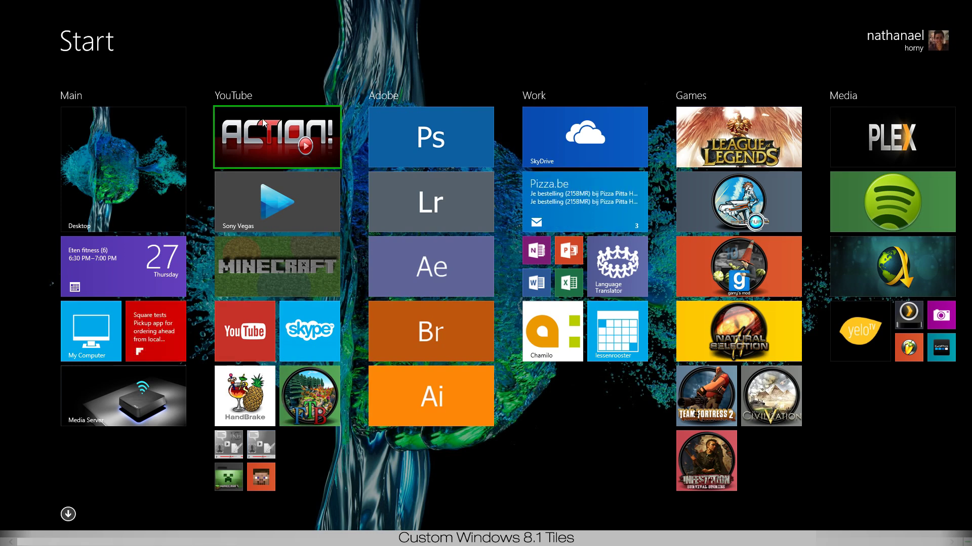
Scroll the Start screen right past Media to reveal the Fitness and Etc. tile groups
scroll(517, 135, down, 1)
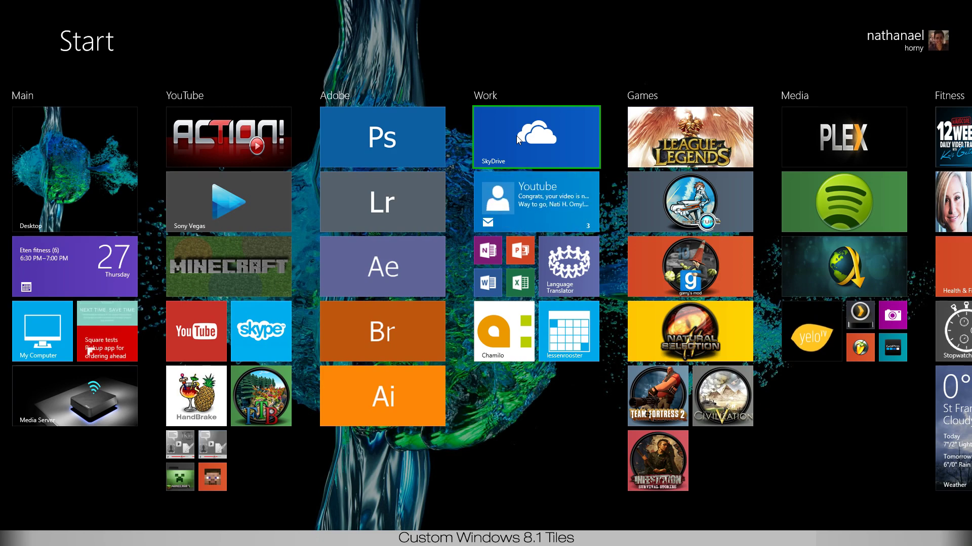
scroll(516, 135, down, 3)
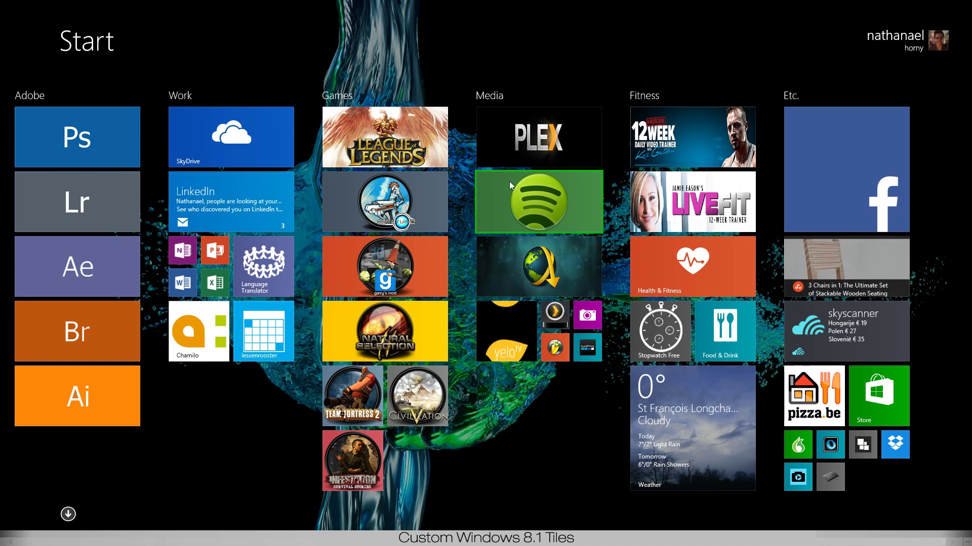
right_click(517, 132)
click(76, 518)
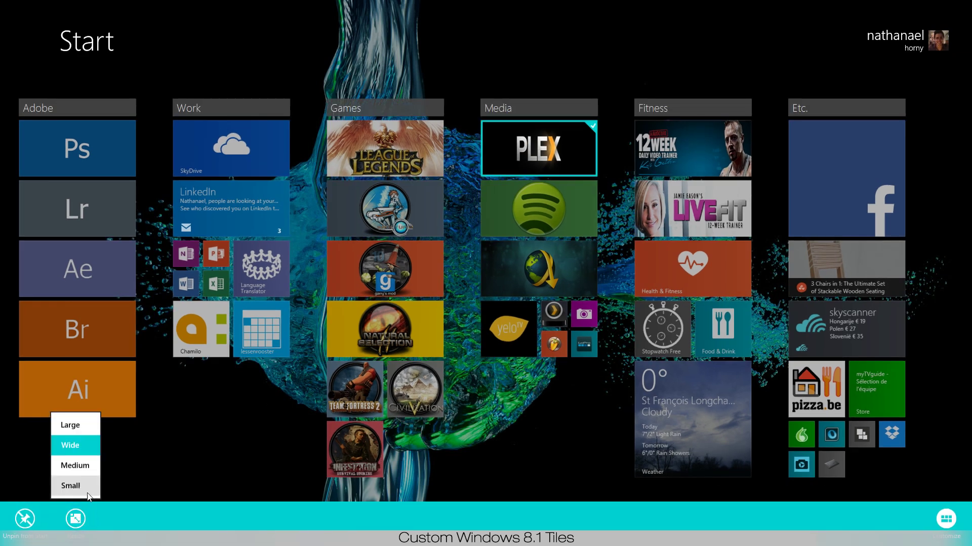
click(75, 424)
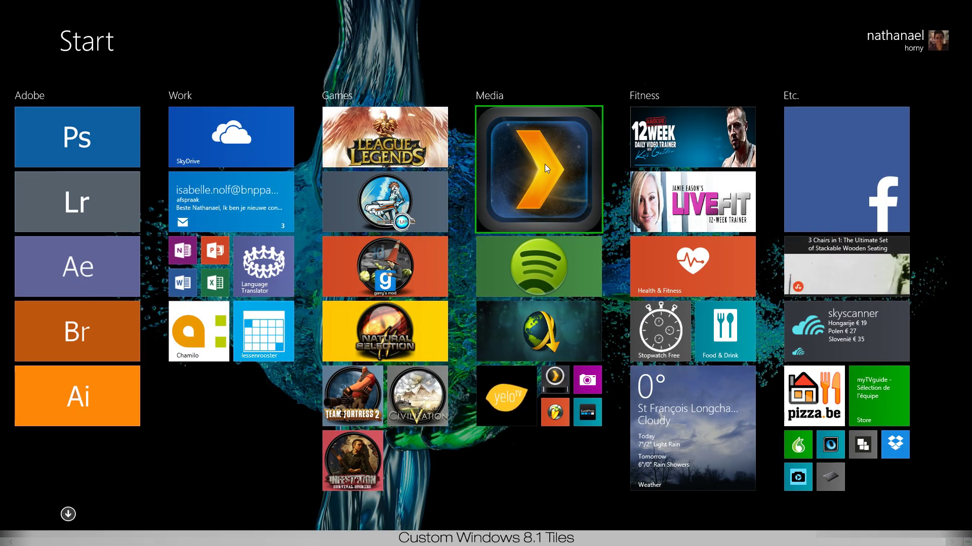
right_click(510, 175)
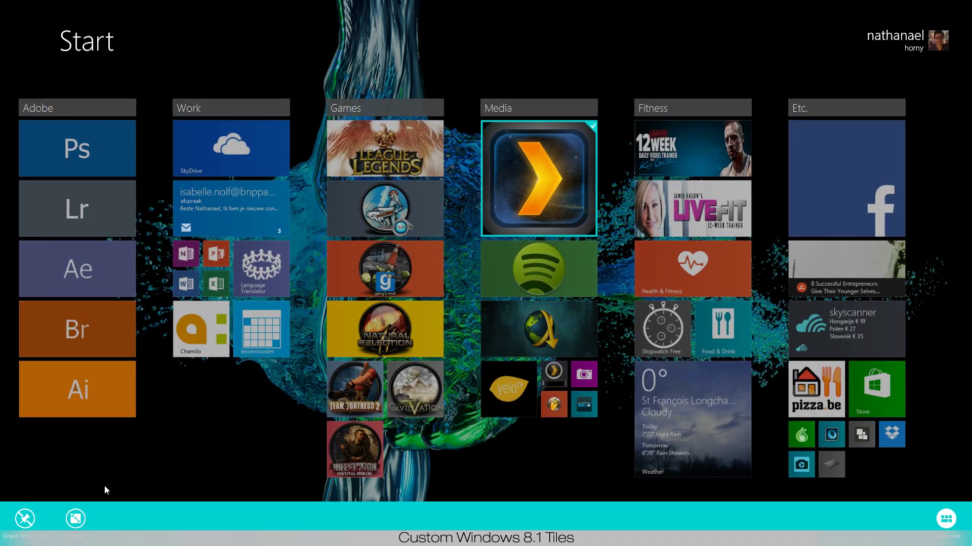
click(76, 517)
click(75, 463)
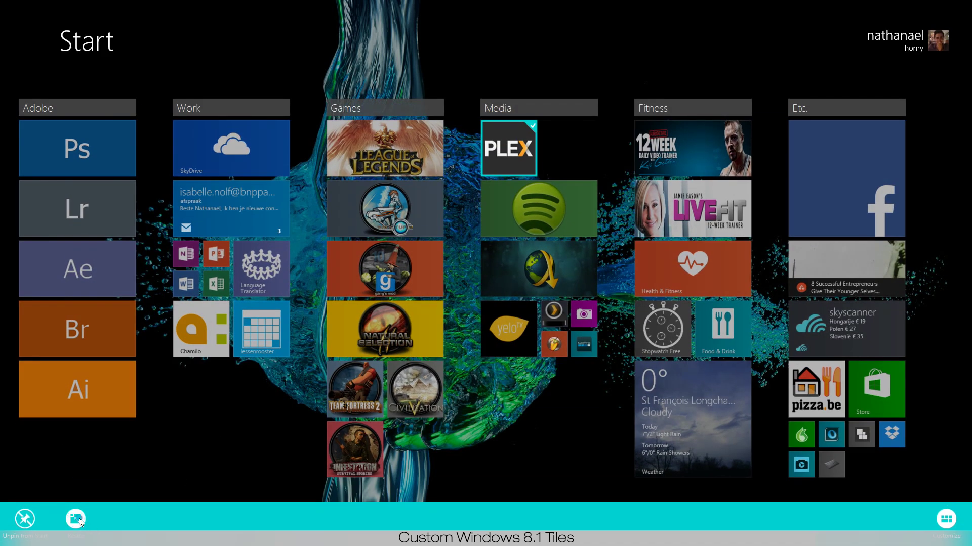
click(76, 518)
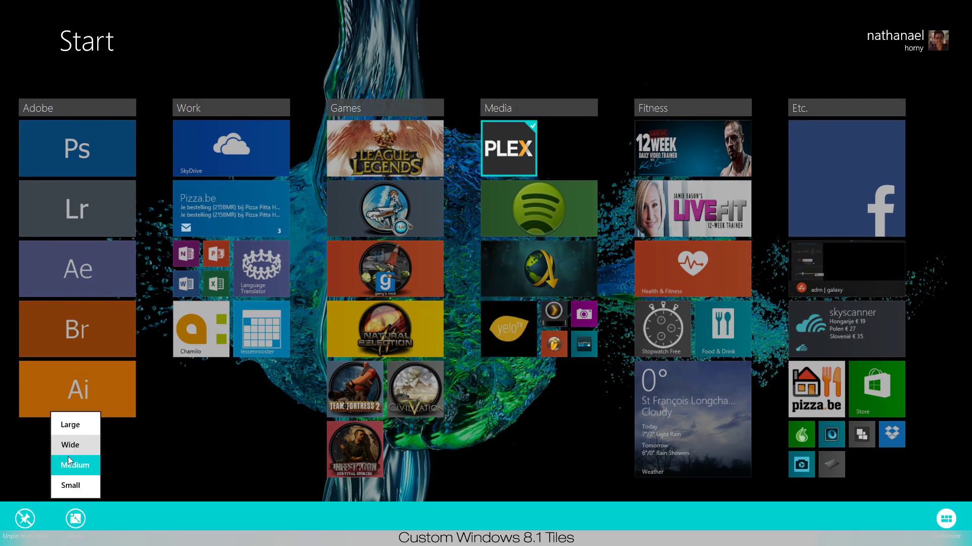
click(66, 447)
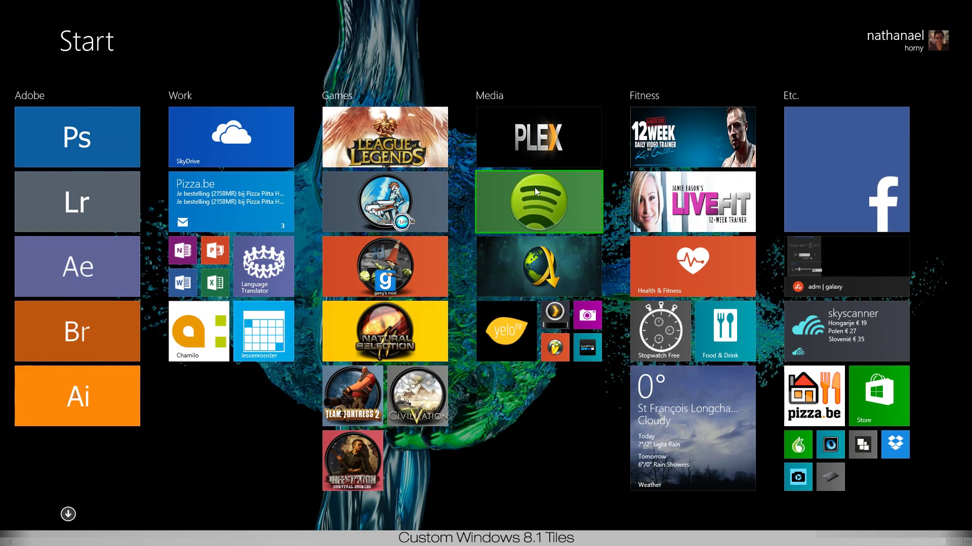
right_click(549, 223)
click(75, 517)
click(66, 421)
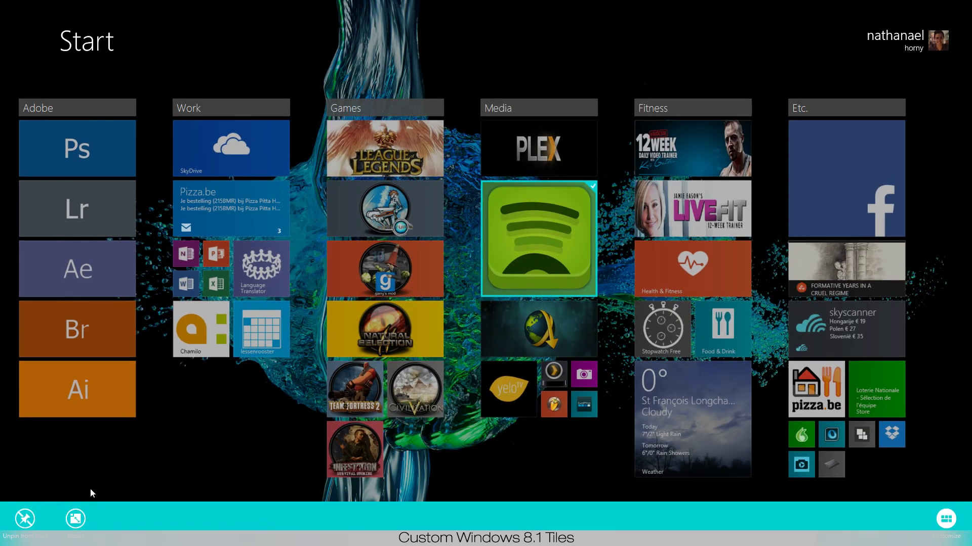
click(76, 519)
click(72, 461)
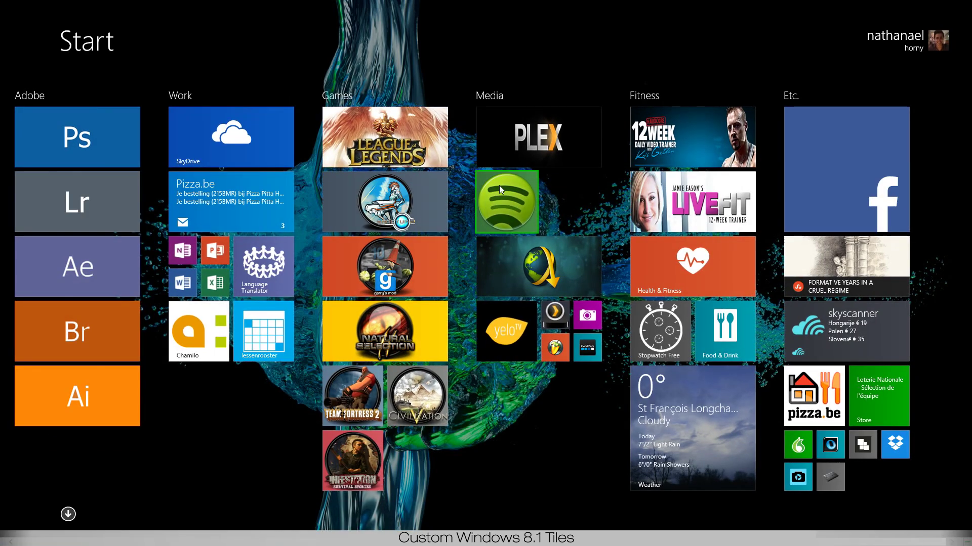
right_click(500, 187)
click(75, 518)
click(84, 462)
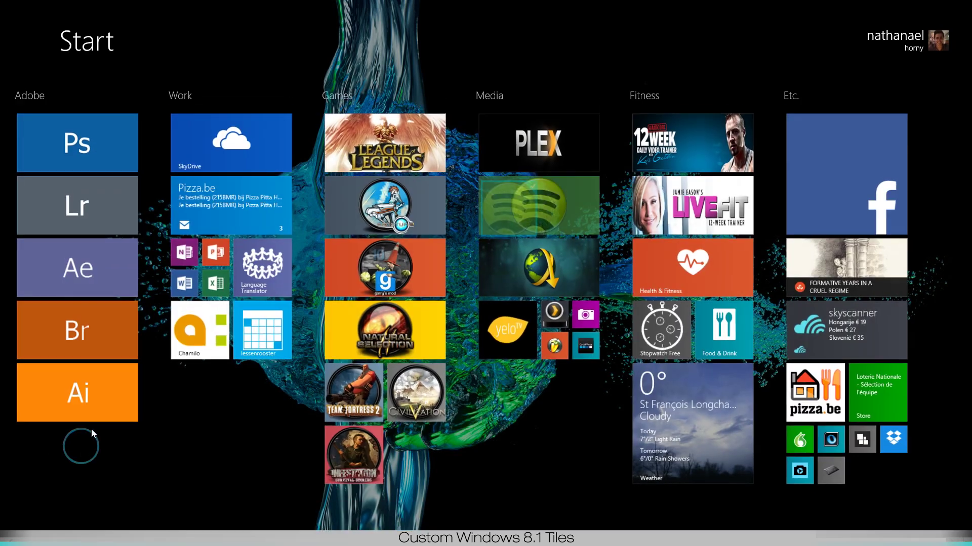
scroll(363, 311, up, 5)
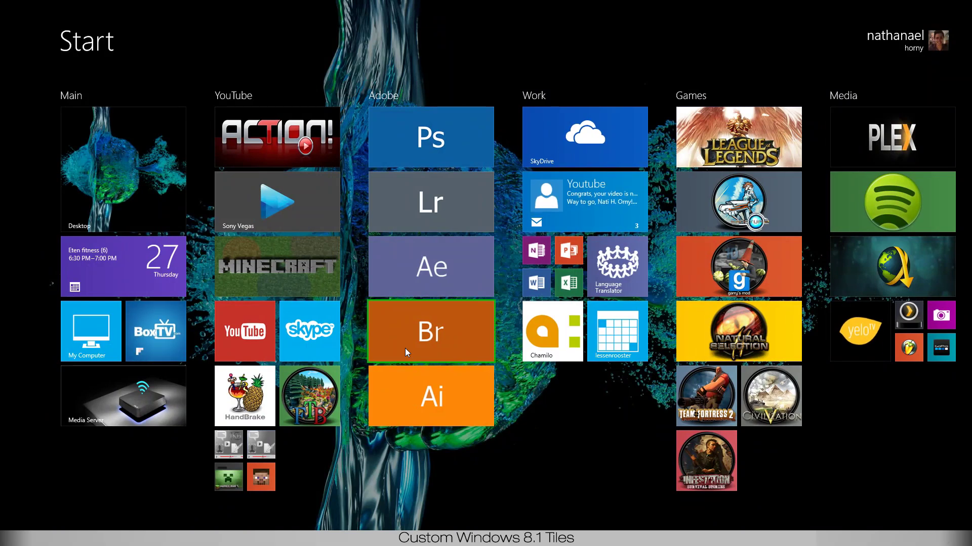
scroll(405, 348, down, 5)
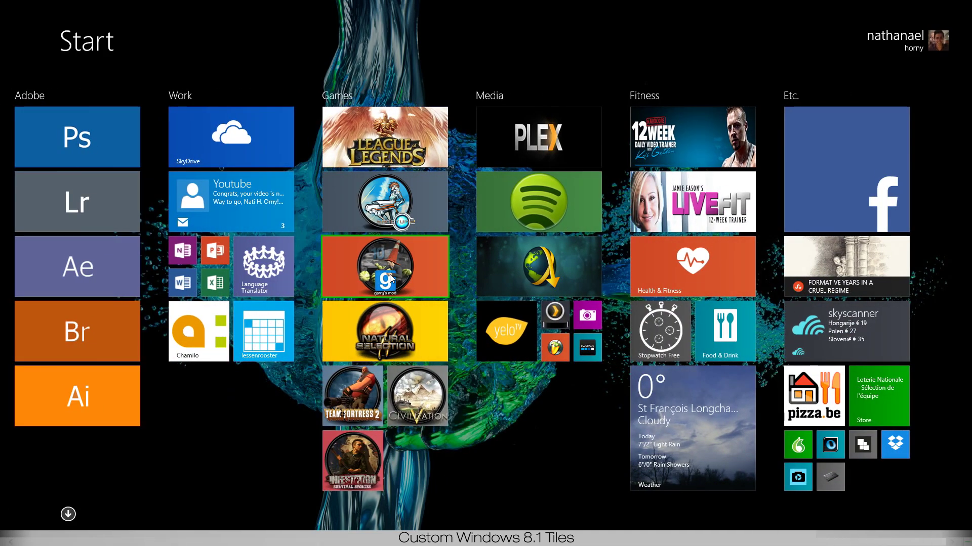
scroll(390, 274, up, 5)
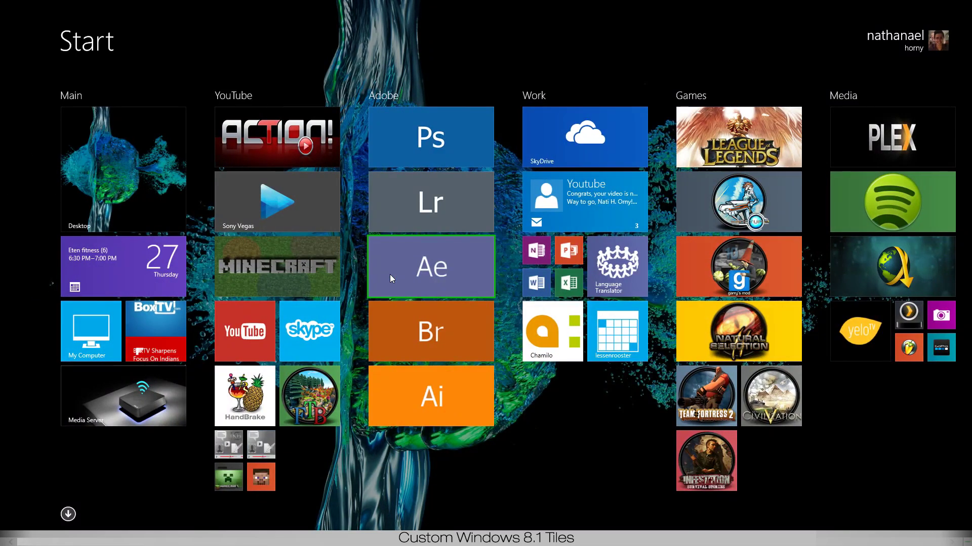
scroll(389, 274, down, 5)
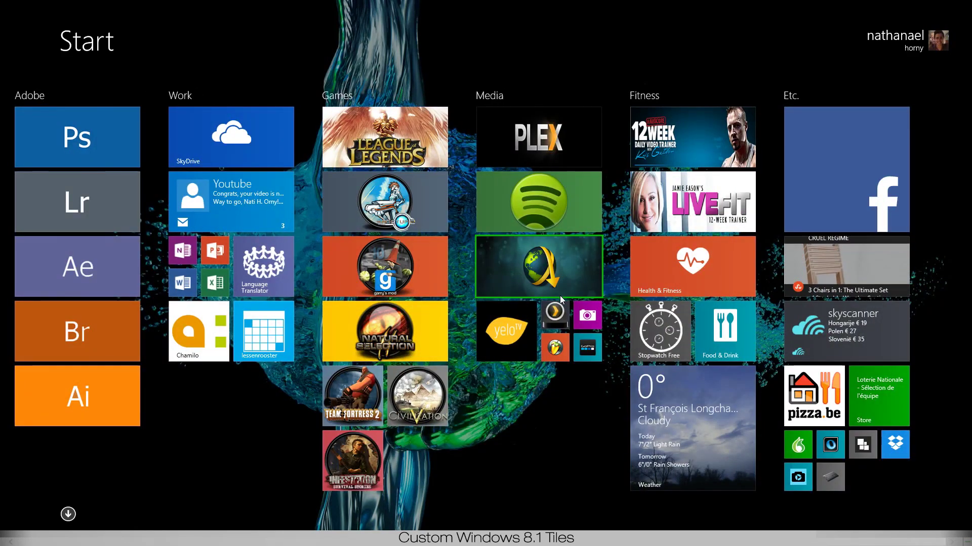
Launch OblyTile, then open a new Chrome window from the taskbar jump list
click(863, 445)
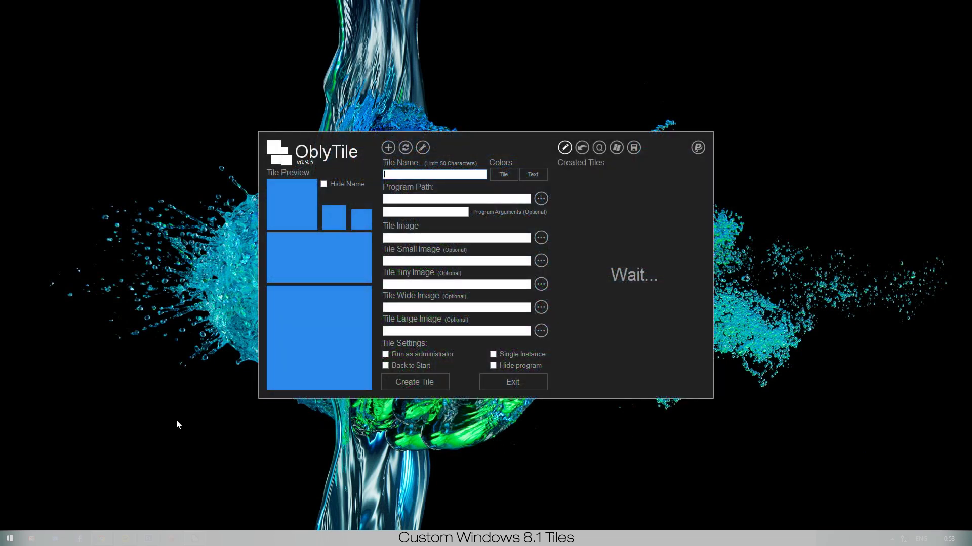
right_click(102, 538)
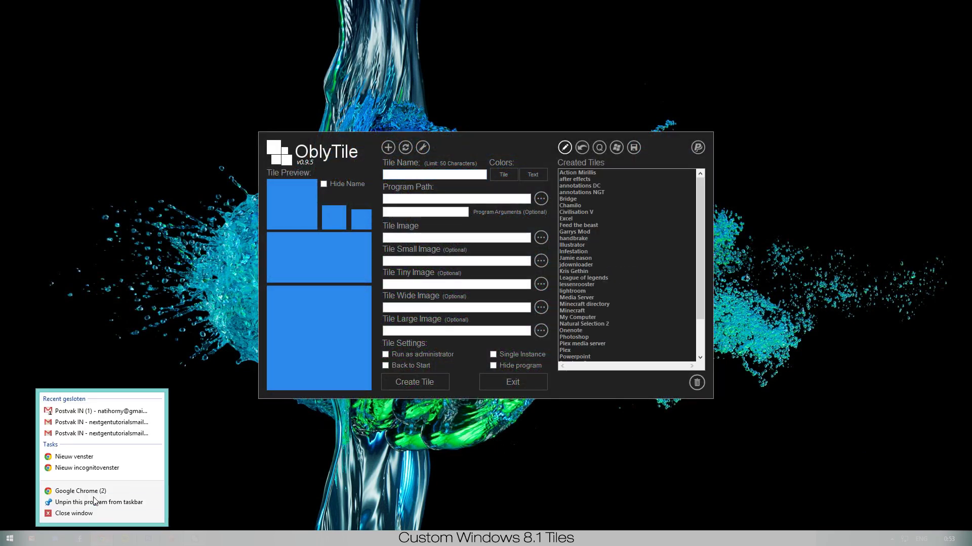
click(92, 458)
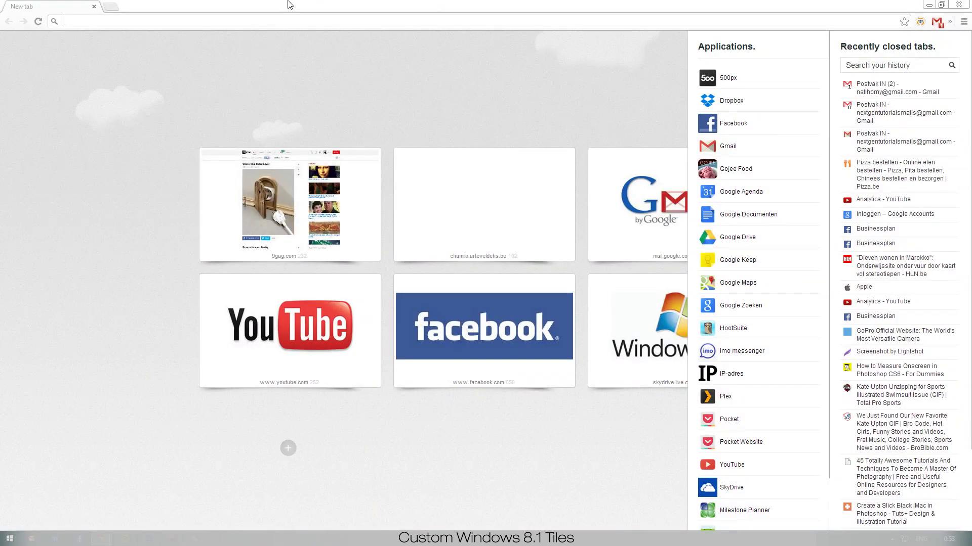
click(484, 86)
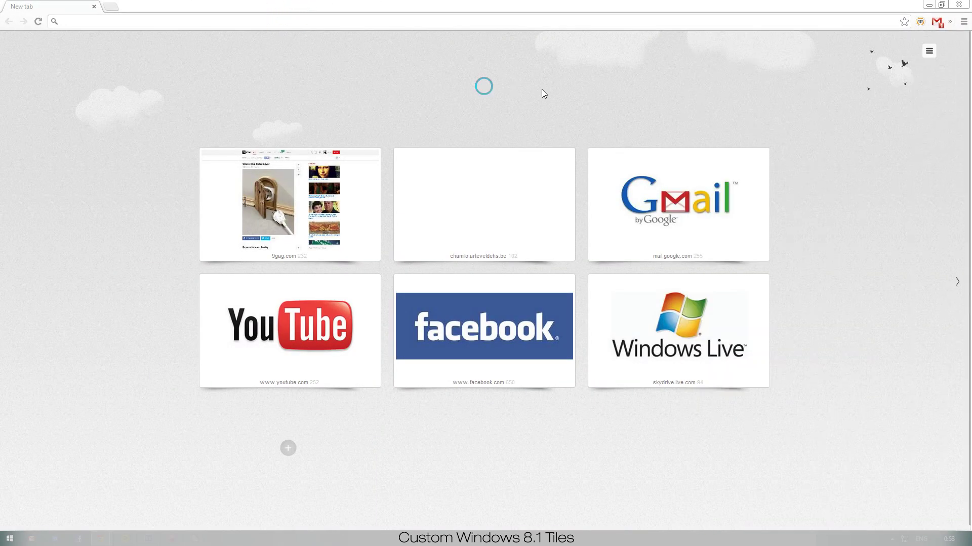
Search Google for 'oblytile'
click(224, 18)
text(oblytile)
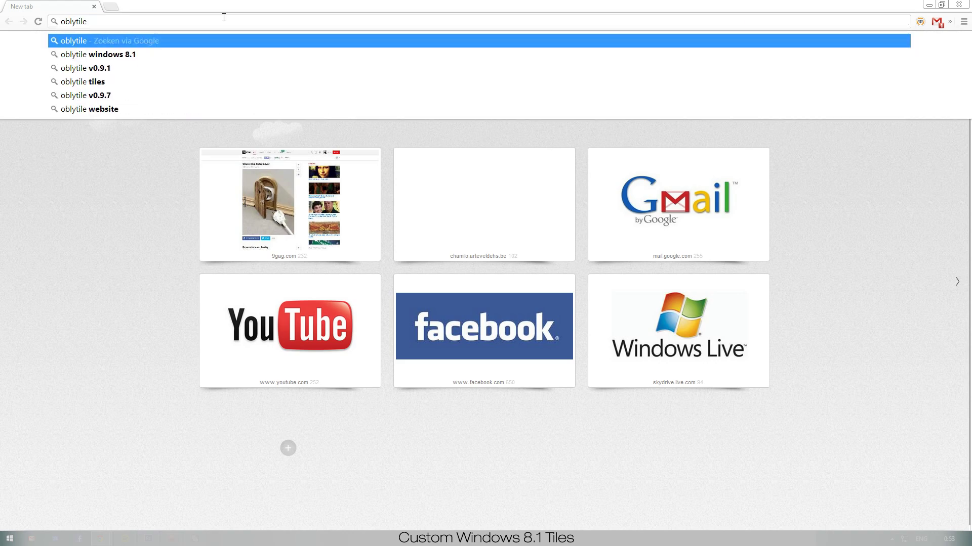
key(Return)
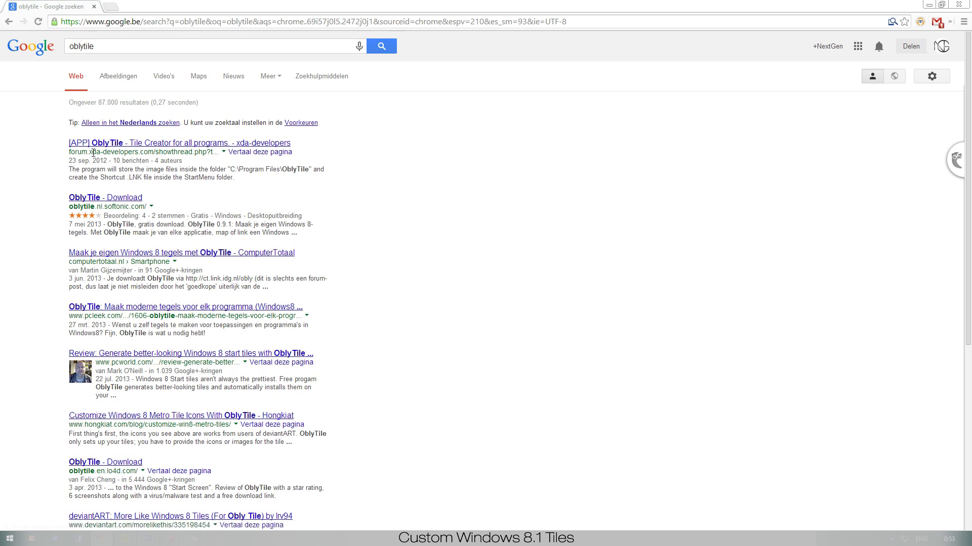
Open the xda-developers OblyTile thread and scroll down to its Download from links
click(120, 144)
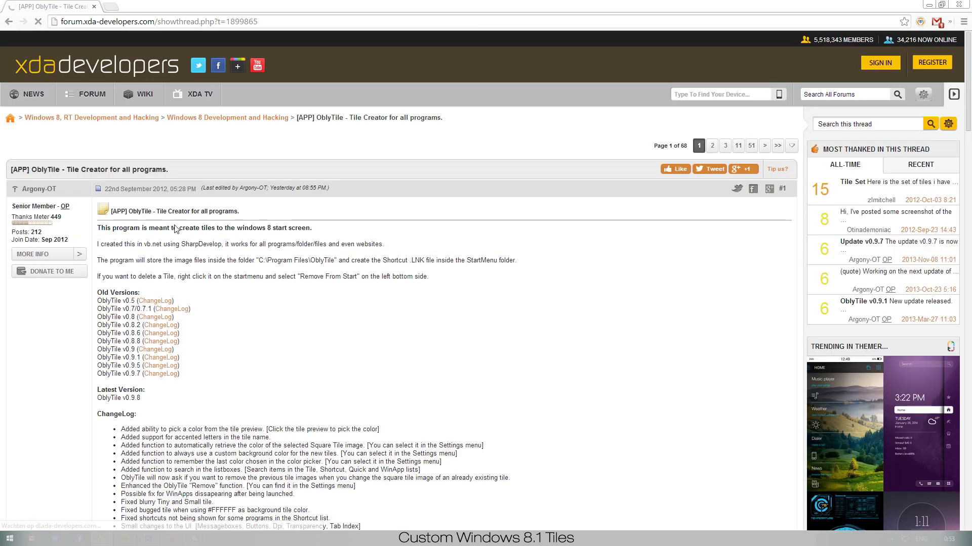
scroll(330, 344, down, 1)
scroll(330, 344, down, 6)
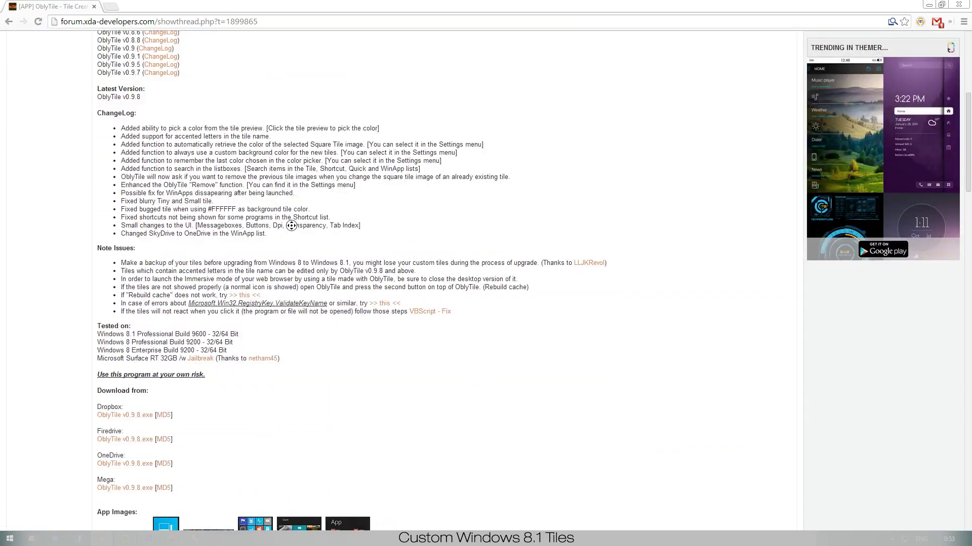
scroll(290, 240, down, 1)
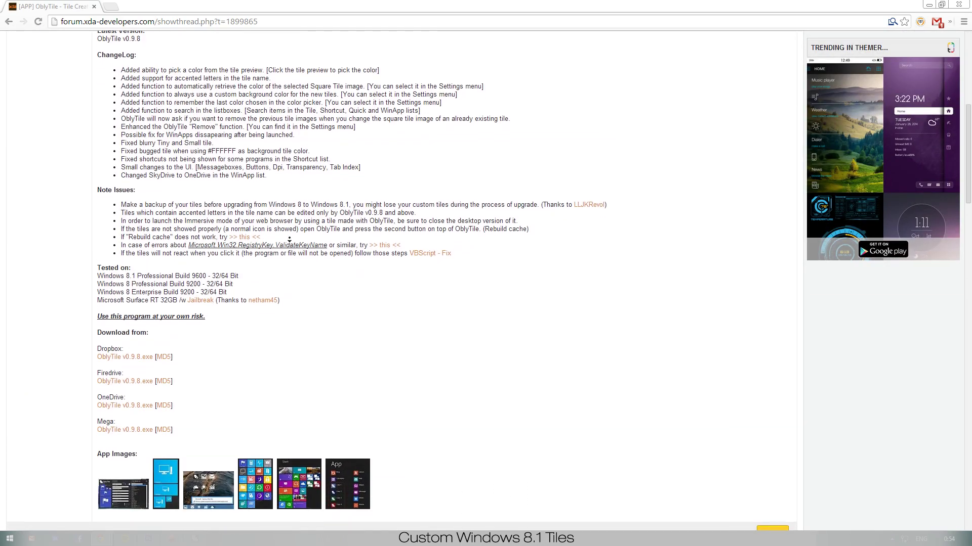
scroll(289, 240, down, 1)
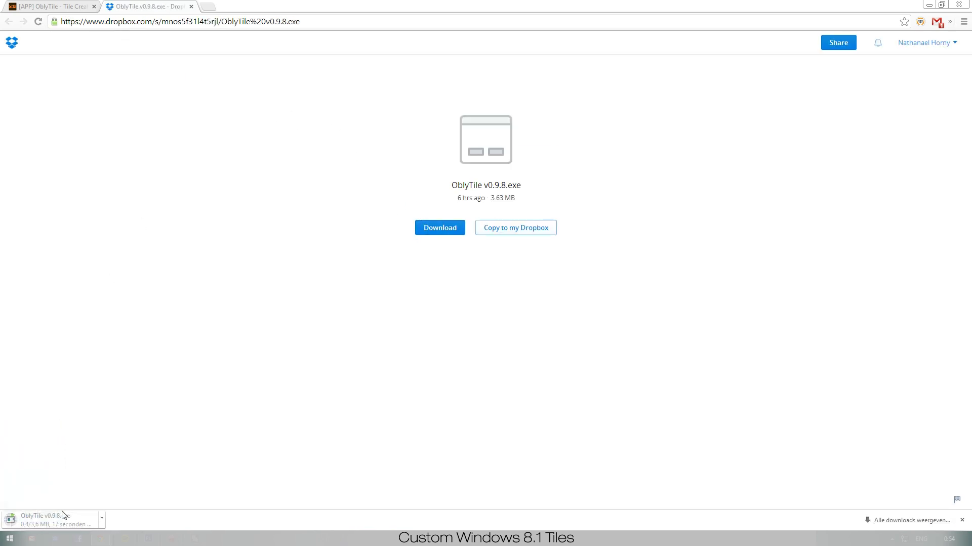
Run the downloaded OblyTile v0.9.8.exe without further prompts, then return to the Dropbox page
click(61, 514)
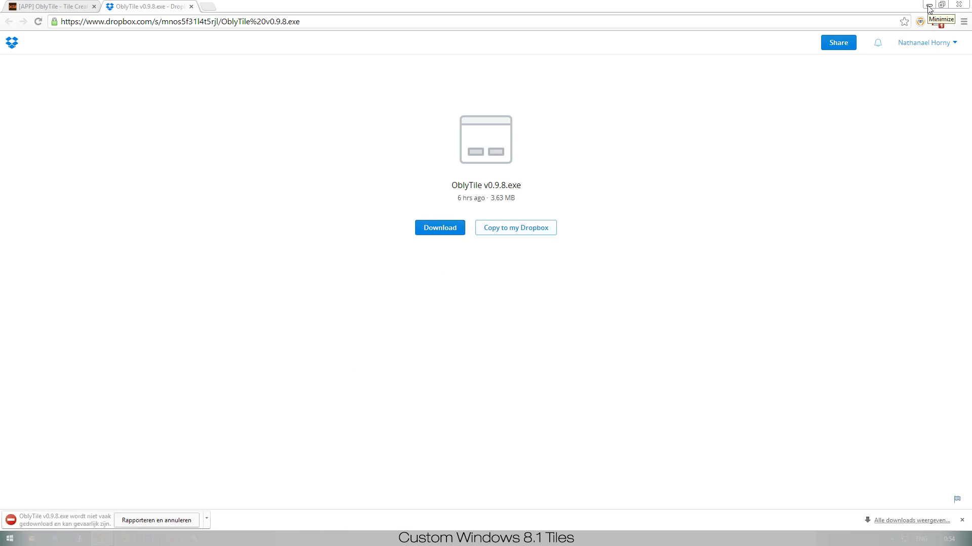
click(204, 523)
click(225, 487)
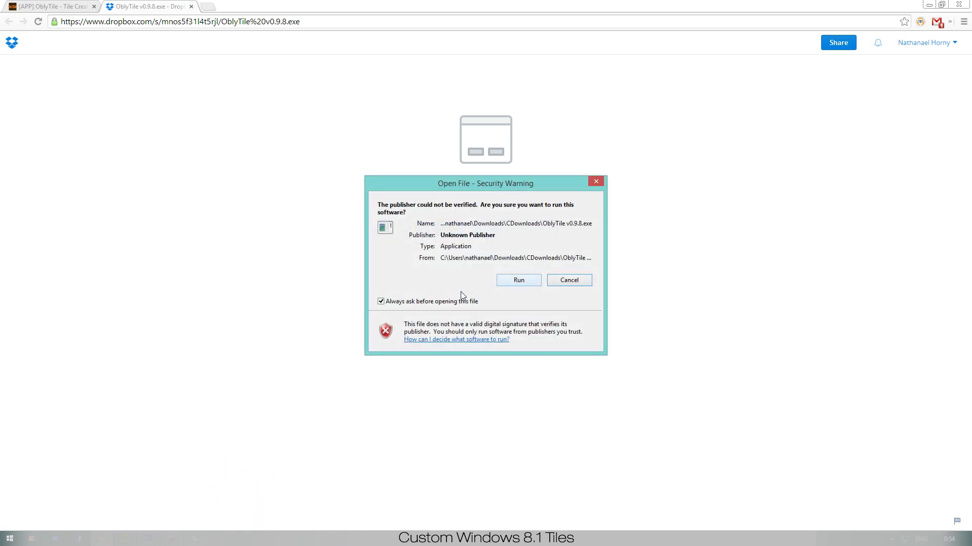
click(430, 301)
click(502, 282)
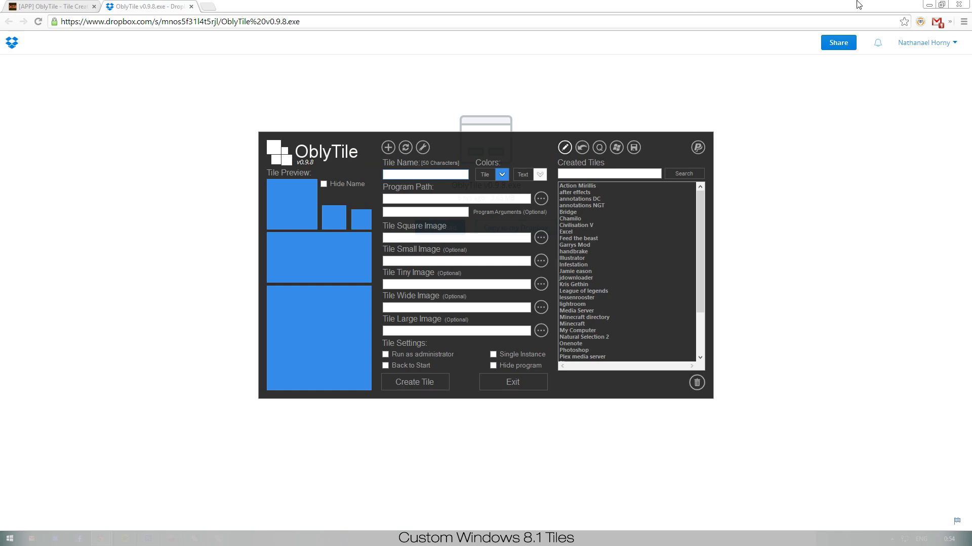
click(967, 4)
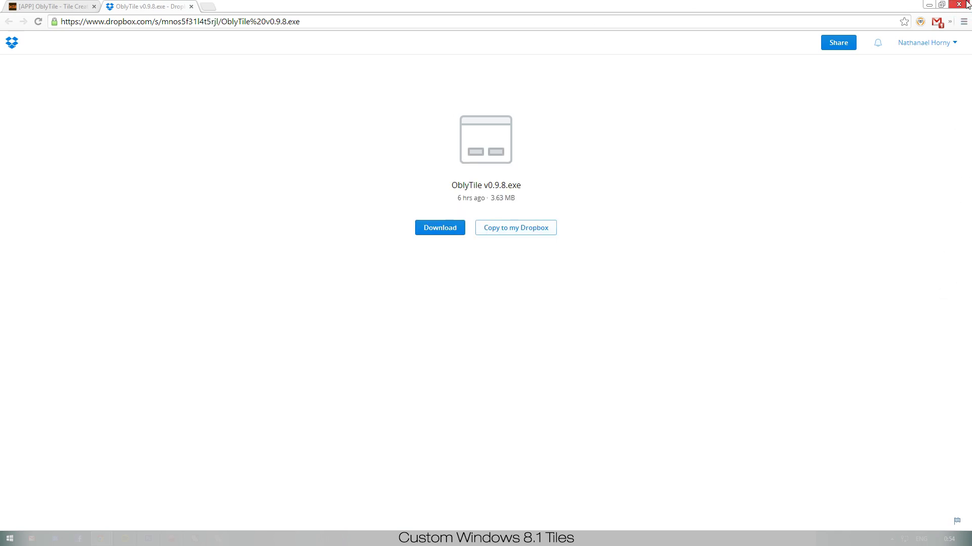
Close Chrome and tick Hide Name on the Google tile draft in OblyTile
click(966, 4)
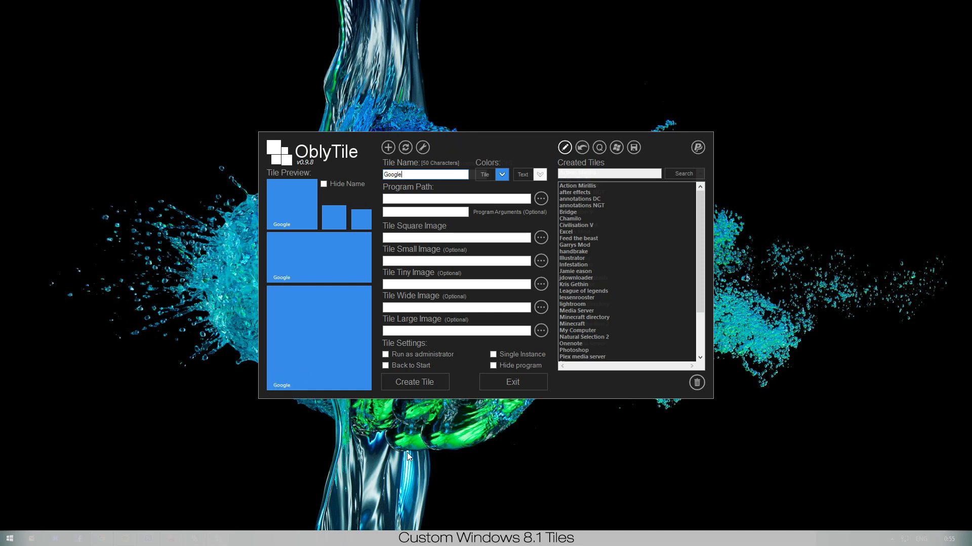
click(324, 184)
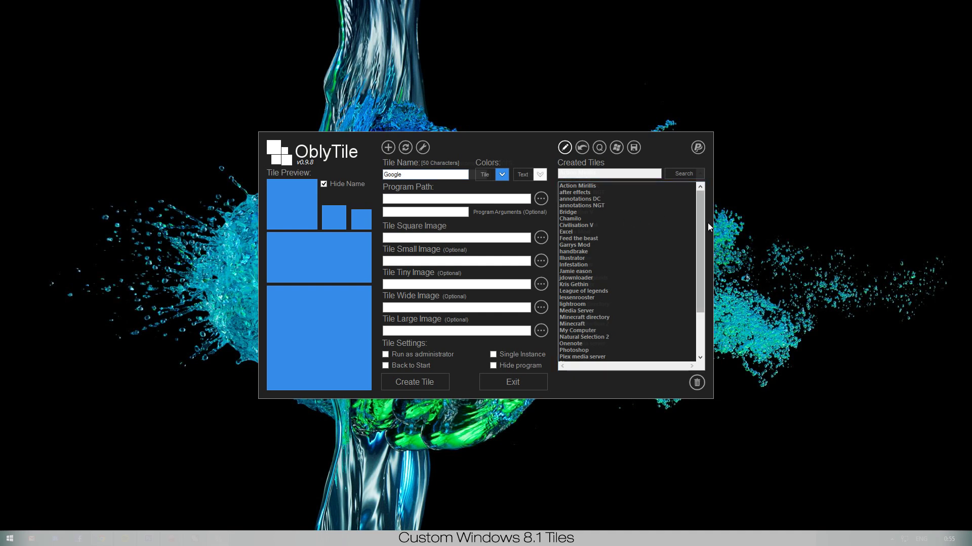
mouse_move(702, 234)
mouse_down()
mouse_move(705, 303)
mouse_move(697, 230)
mouse_up()
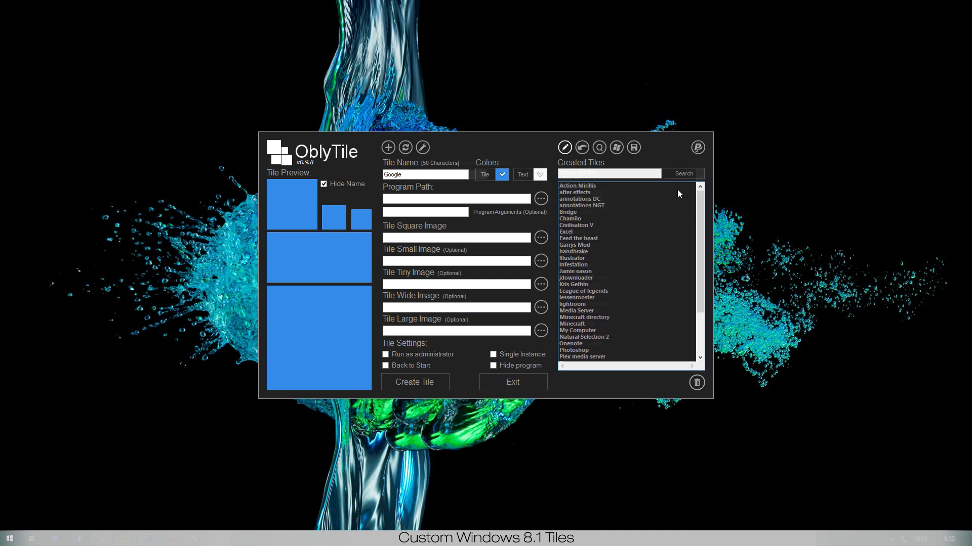
Load the Action Mirillis tile, then start a new tile named 'Google' with Hide Name ticked
click(576, 185)
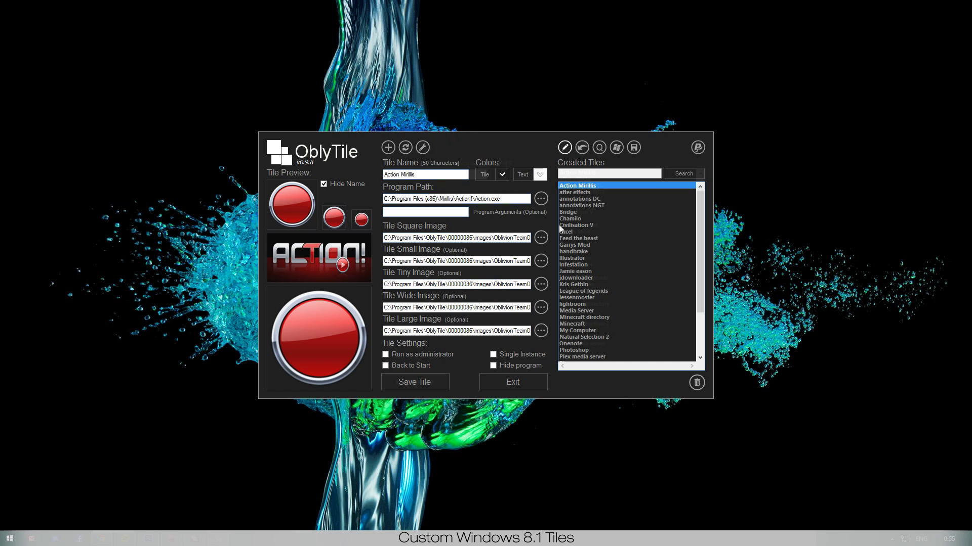
click(388, 148)
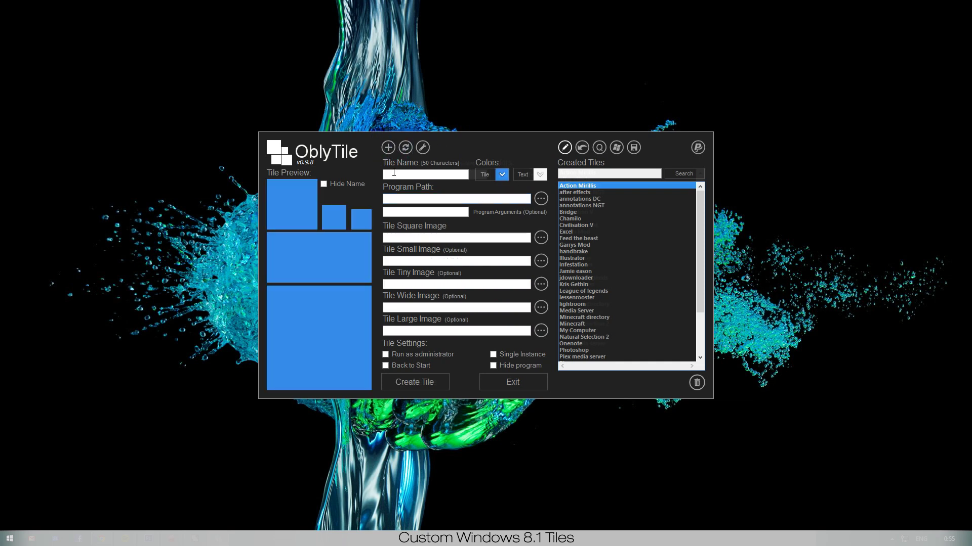
text(Google)
click(323, 185)
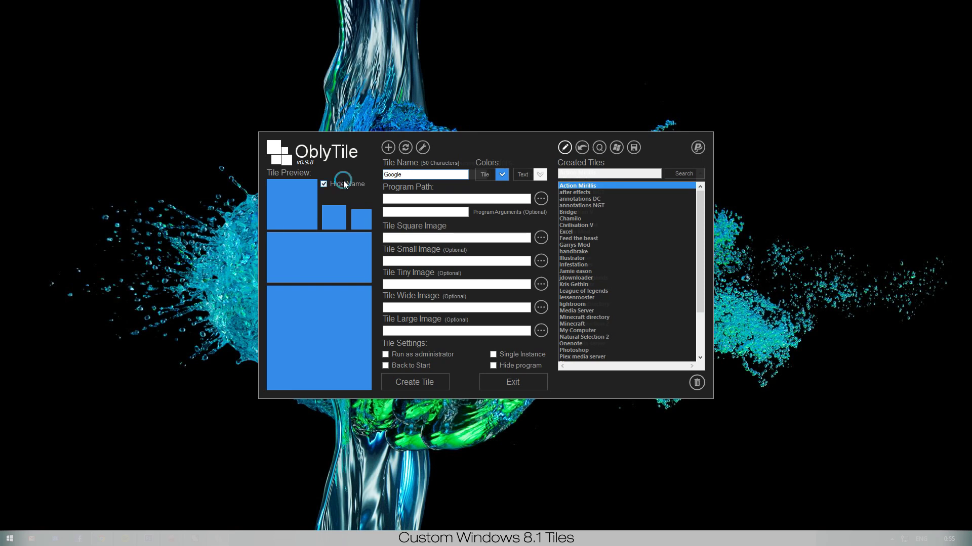
Open the Program Path launch-target choices and dismiss them
click(416, 199)
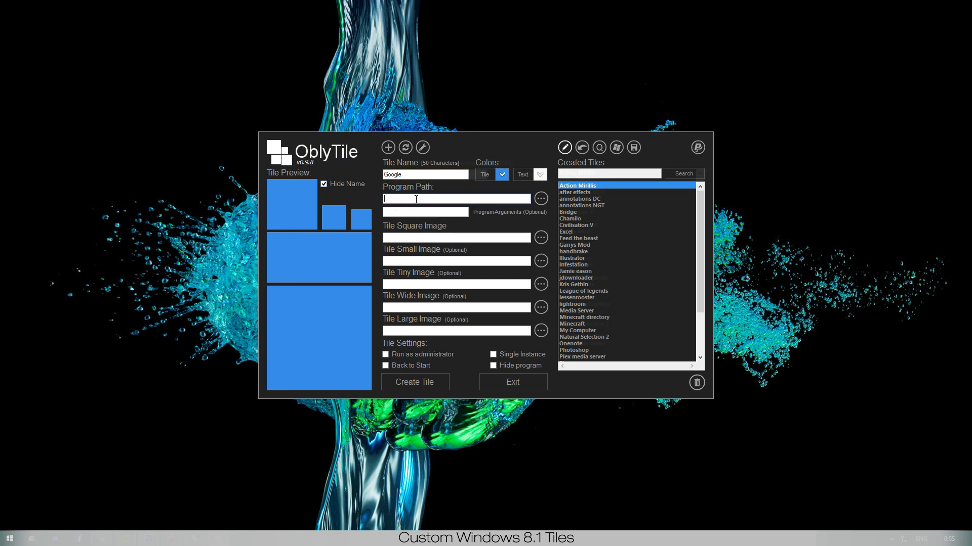
click(541, 200)
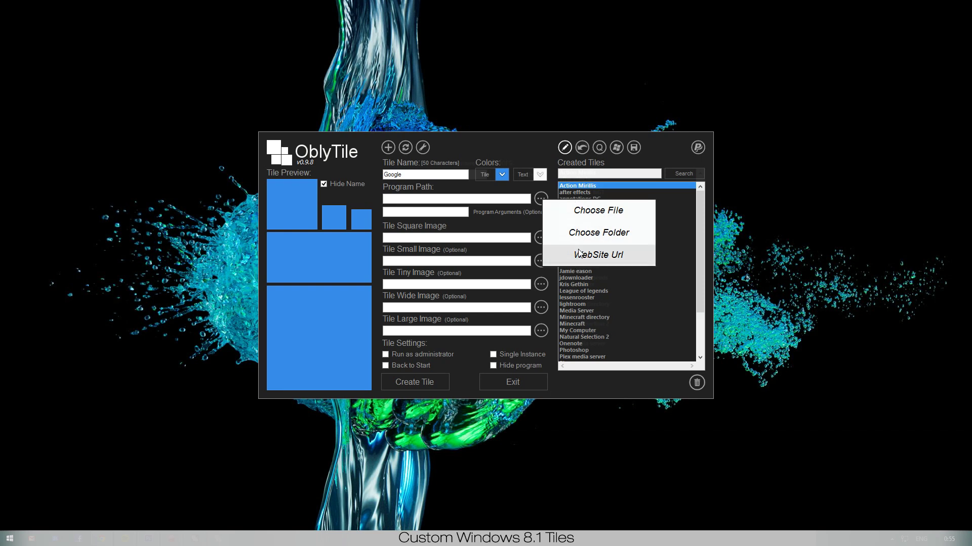
click(435, 172)
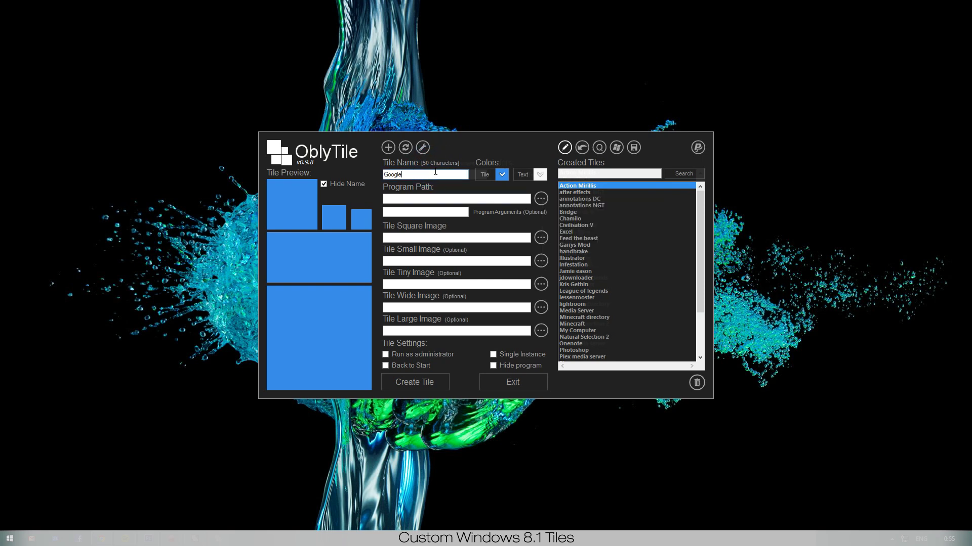
Clear the tile name, open a maximized new Chrome window, then go to Start
text(G)
key(BackSpace)
right_click(101, 539)
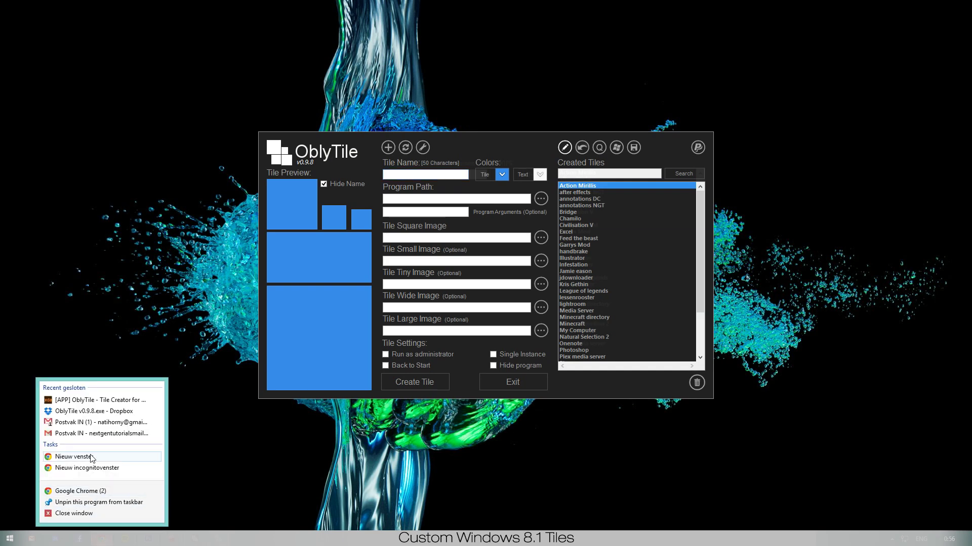
click(91, 463)
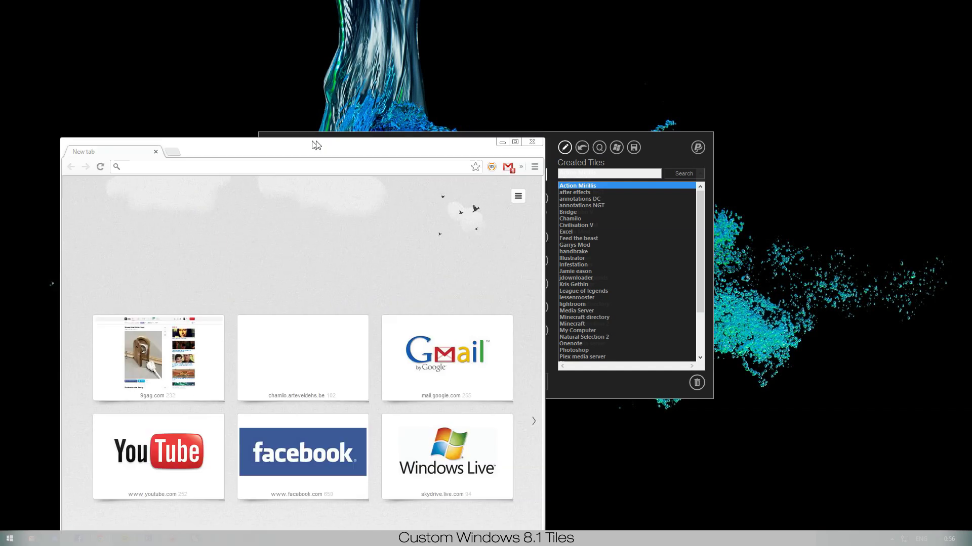
drag(303, 138, 506, 1)
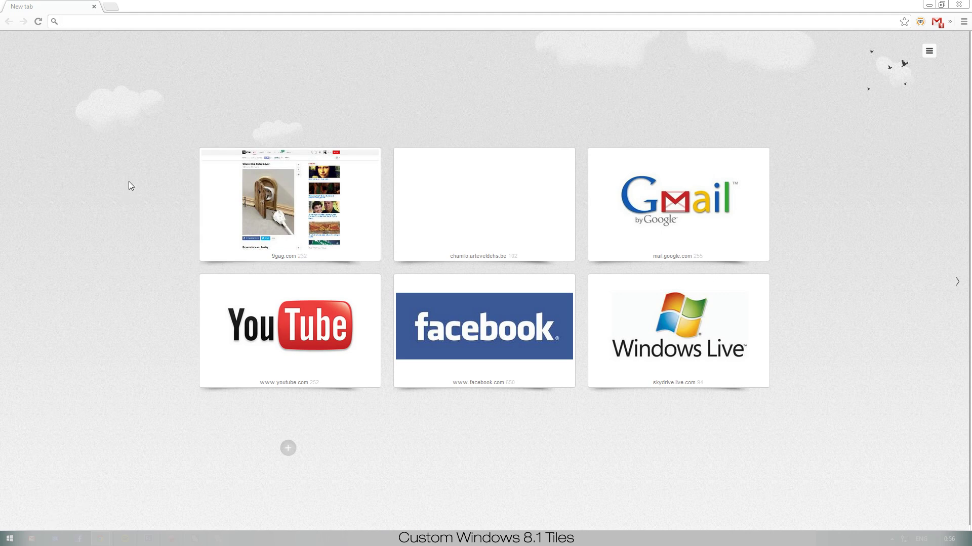
click(10, 539)
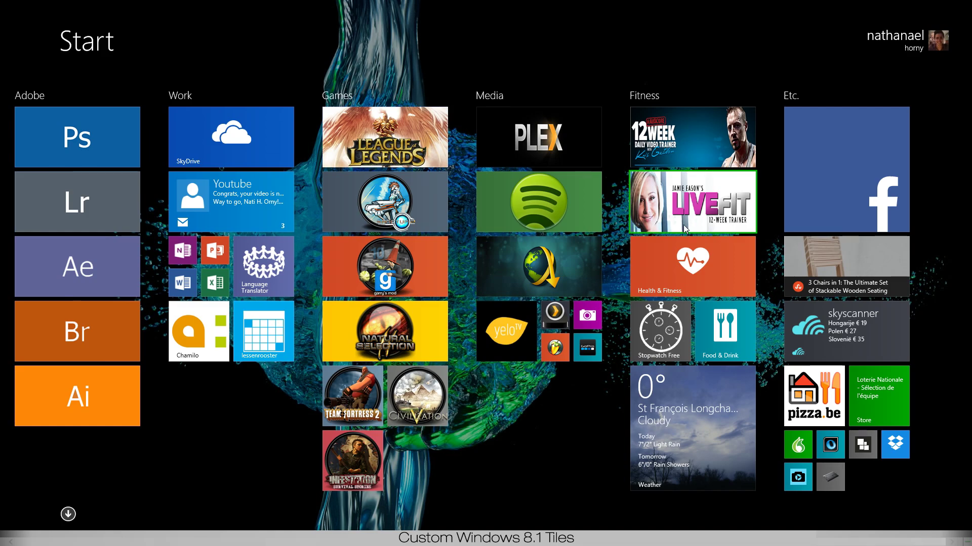
Scroll back to the Main group and return to the desktop via the Desktop tile
scroll(683, 225, left, 1)
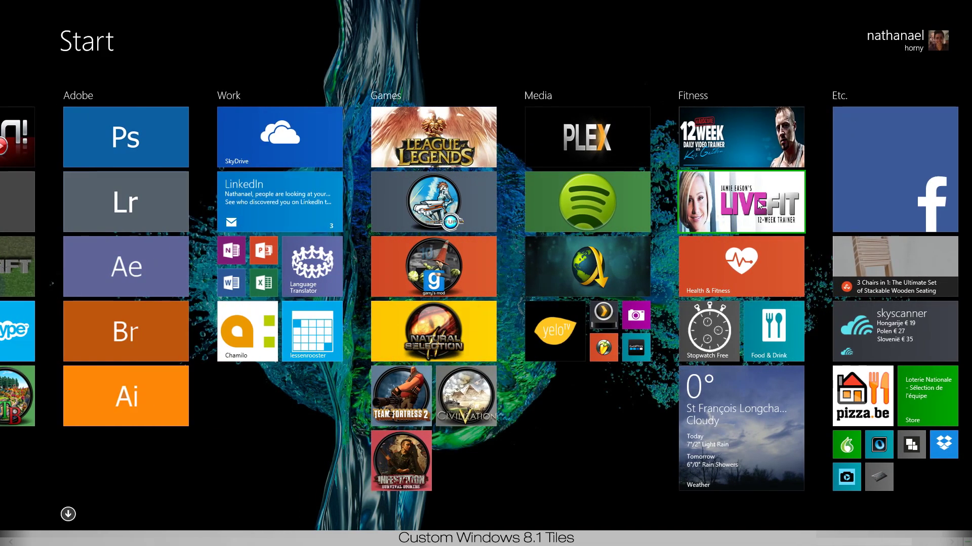
scroll(506, 213, left, 5)
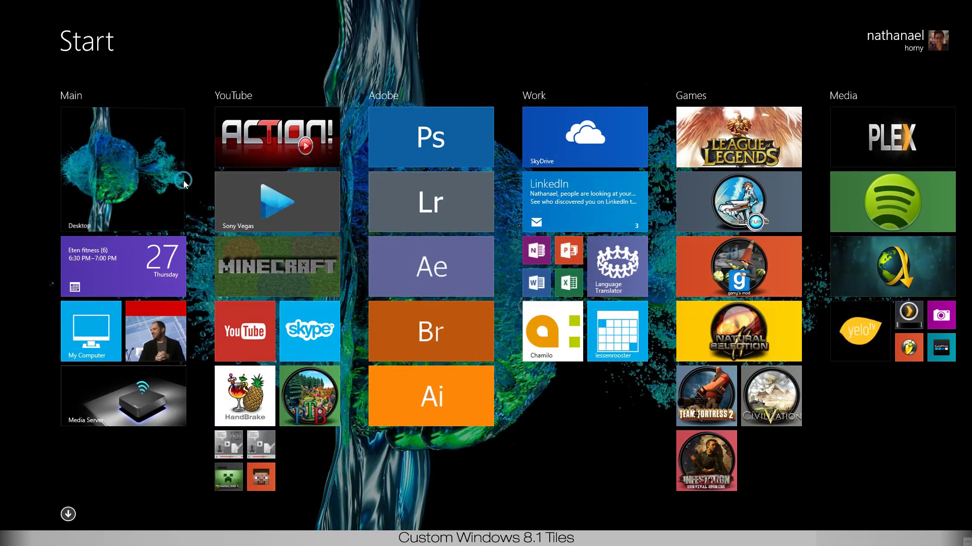
click(183, 180)
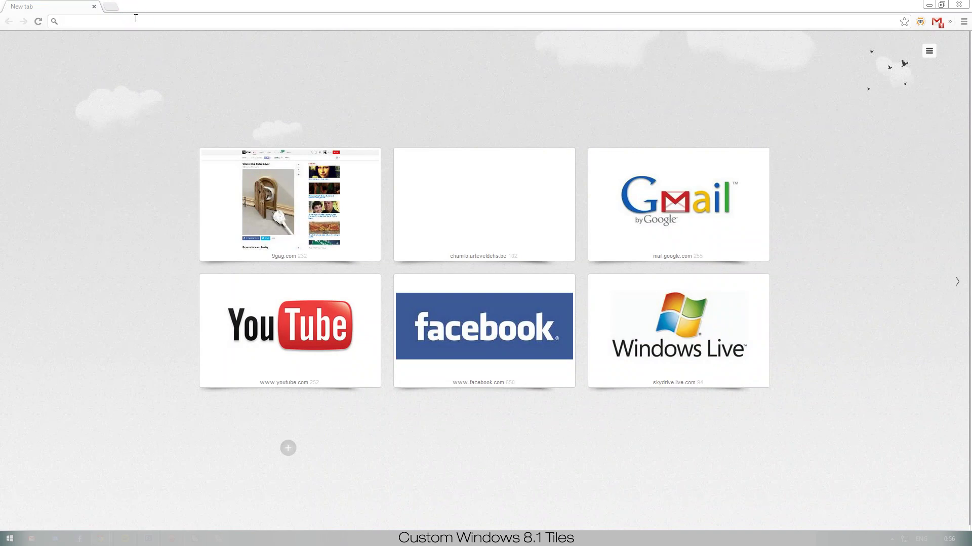
Go to bodybuilding.com and open the Shortcut-To-Size plan through Find A Plan
text(bodybuilding.com)
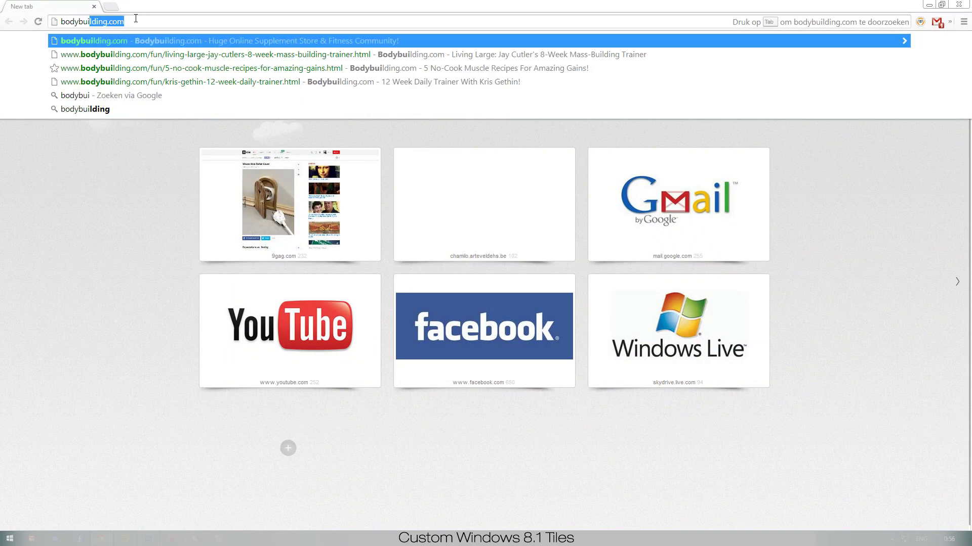
key(Return)
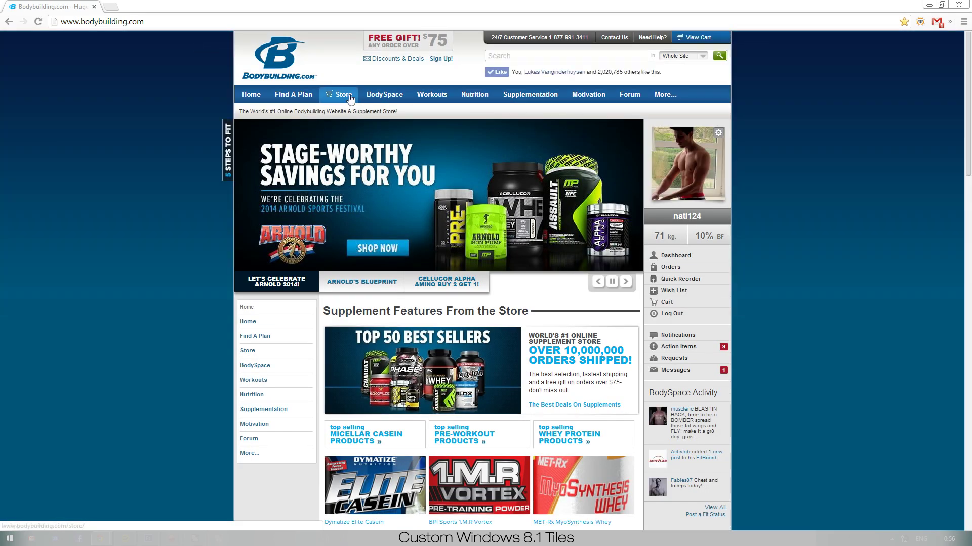
click(285, 96)
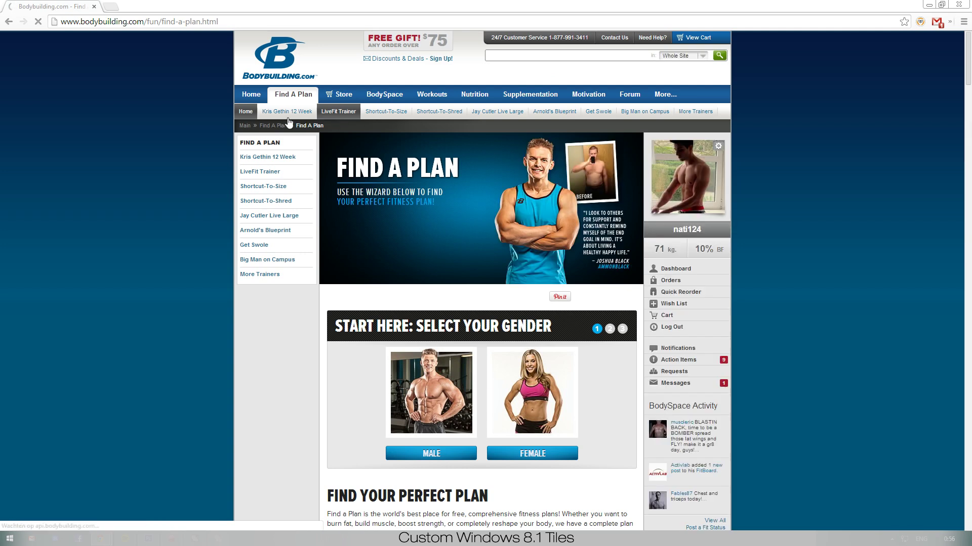
click(376, 113)
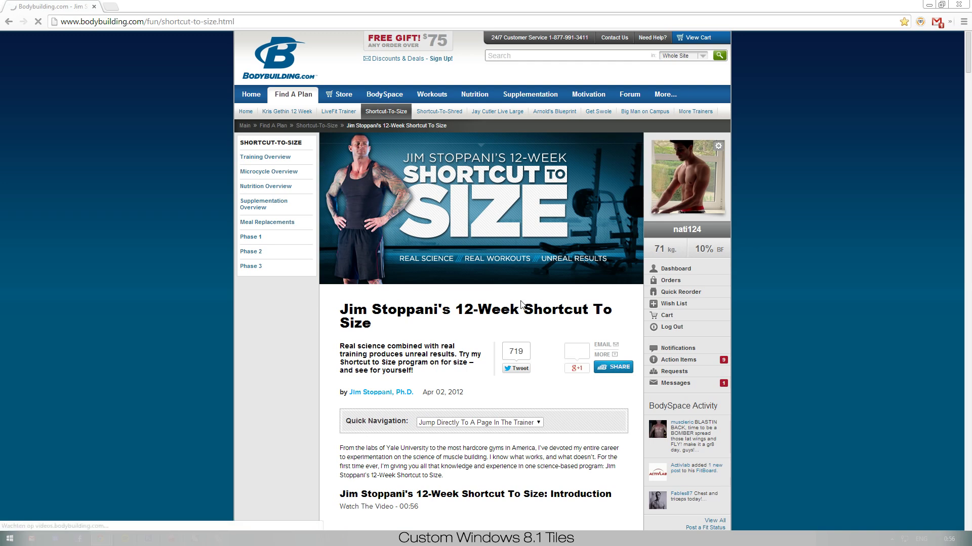
Save the Shortcut To Size banner image to the Desktop as shortcut-to-size2.jpg
right_click(475, 212)
click(509, 218)
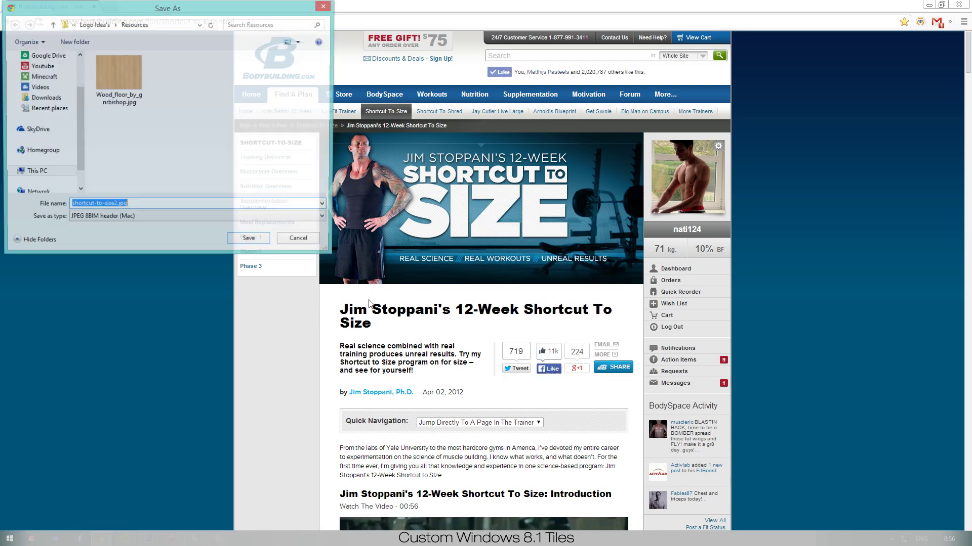
scroll(41, 101, up, 3)
click(41, 70)
click(256, 243)
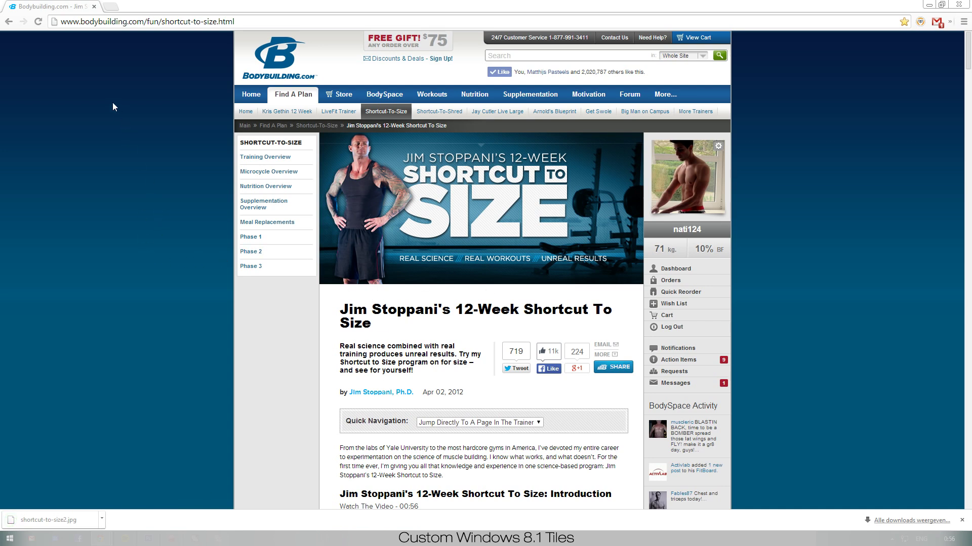
Copy the plan page's address, then visit the Start screen and return to the desktop
click(179, 22)
key(ctrl+c)
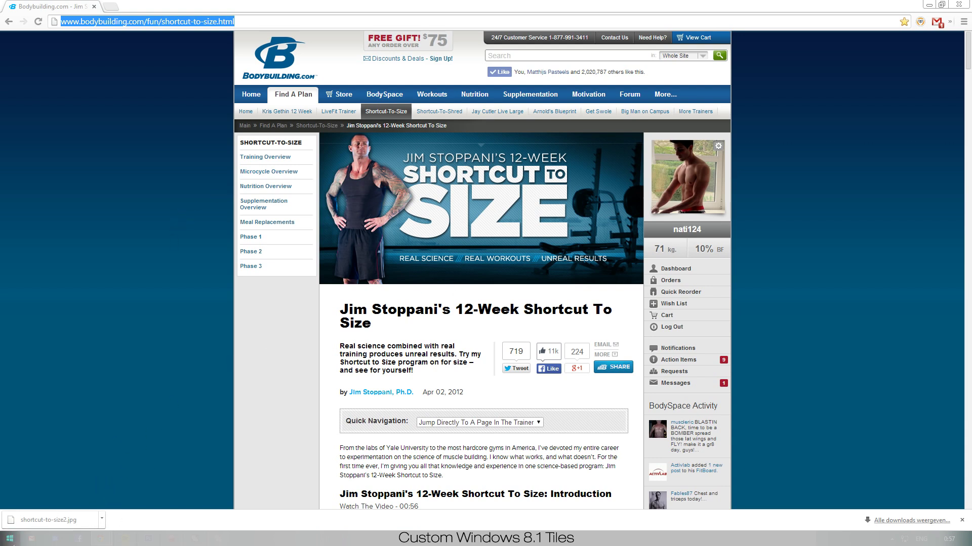
click(9, 538)
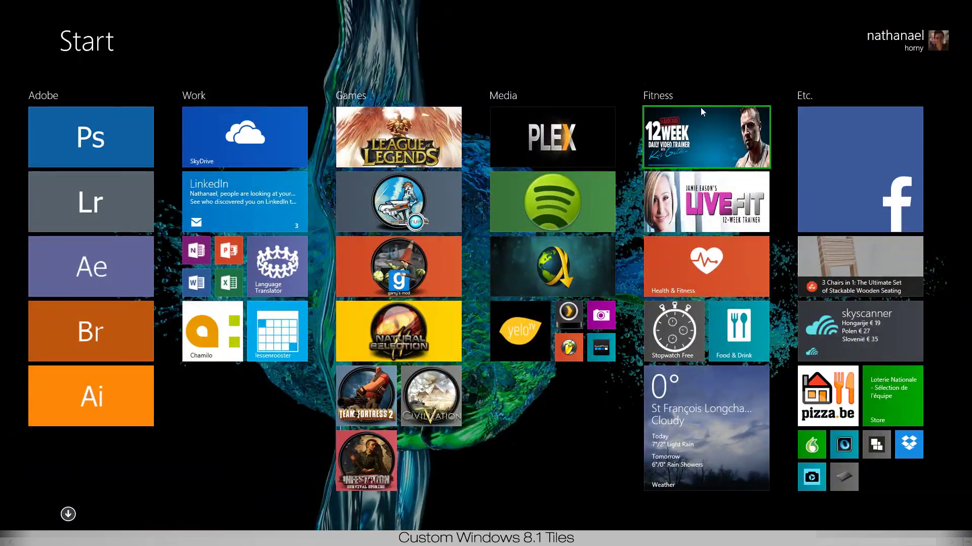
scroll(201, 174, up, 5)
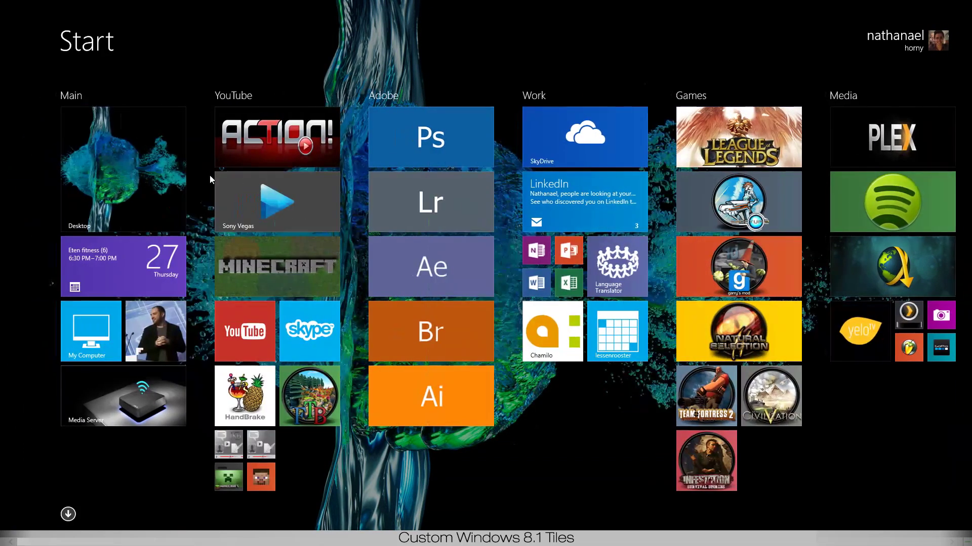
click(111, 152)
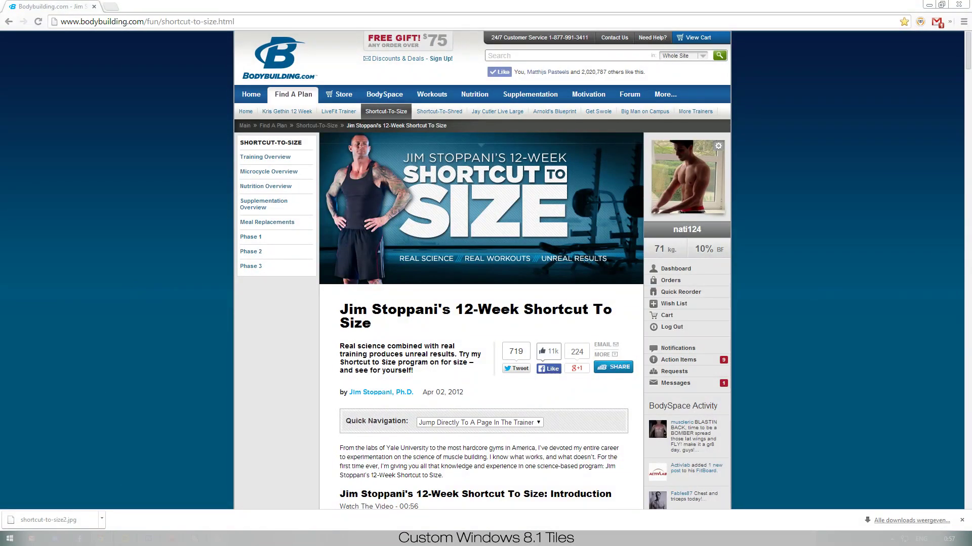
Name the tile 'Shortcut to size' and paste the bodybuilding.com shortcut-to-size.html URL as its program path
click(929, 5)
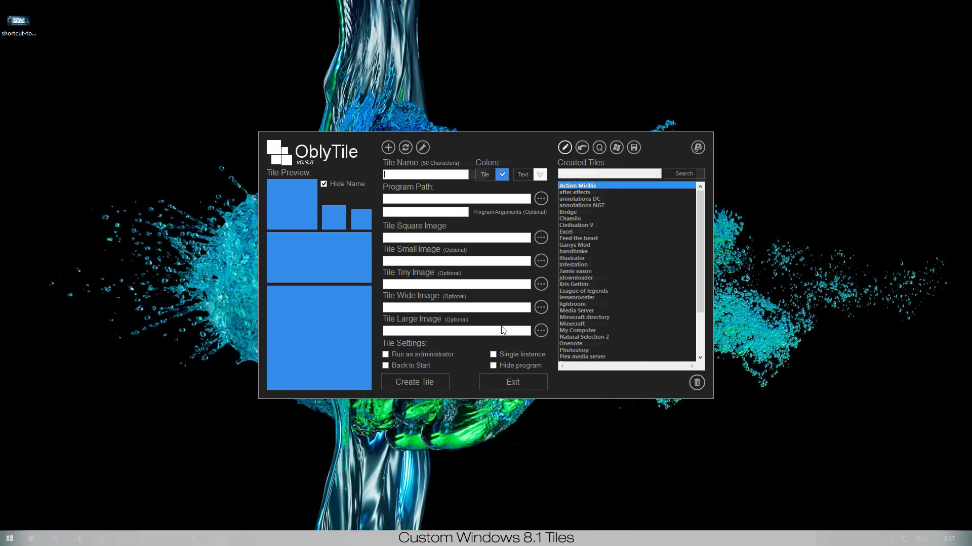
click(413, 173)
key(ctrl+v)
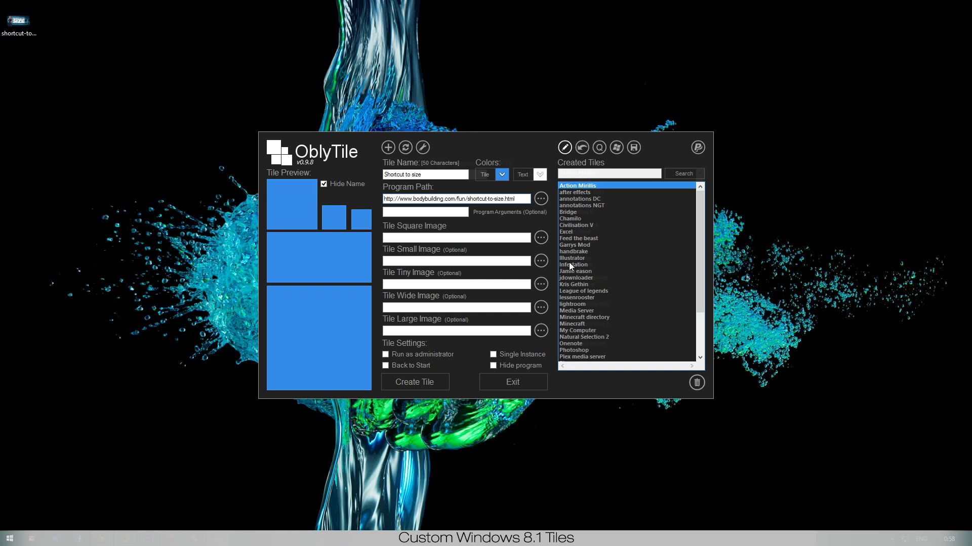
Load the saved Media Server tile from the Created Tiles list
click(578, 314)
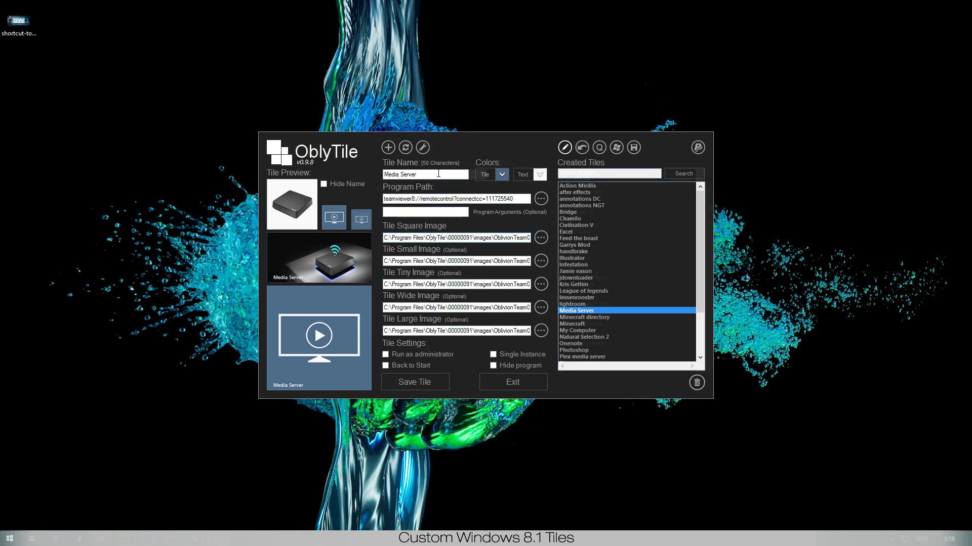
Start a fresh tile named Shortcut to size, pasting the page URL as its target
click(388, 146)
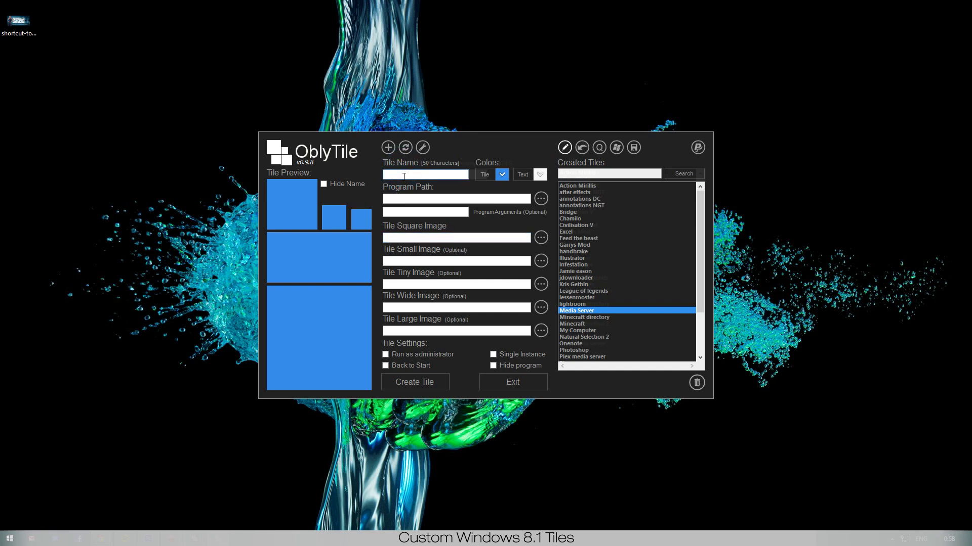
text(shortcut to size)
key(ctrl+v)
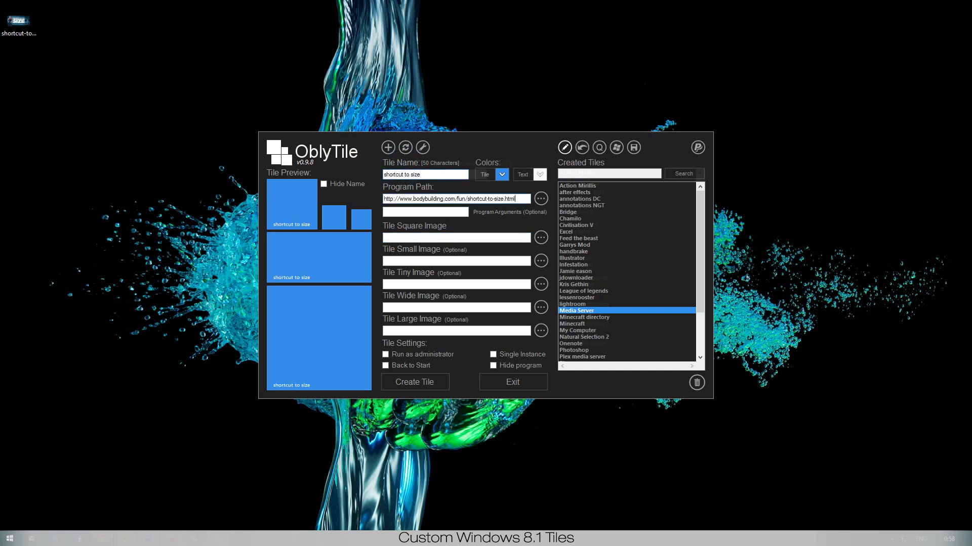
Set the square tile image to shortcut-to-size2.jpg from the Desktop
click(540, 238)
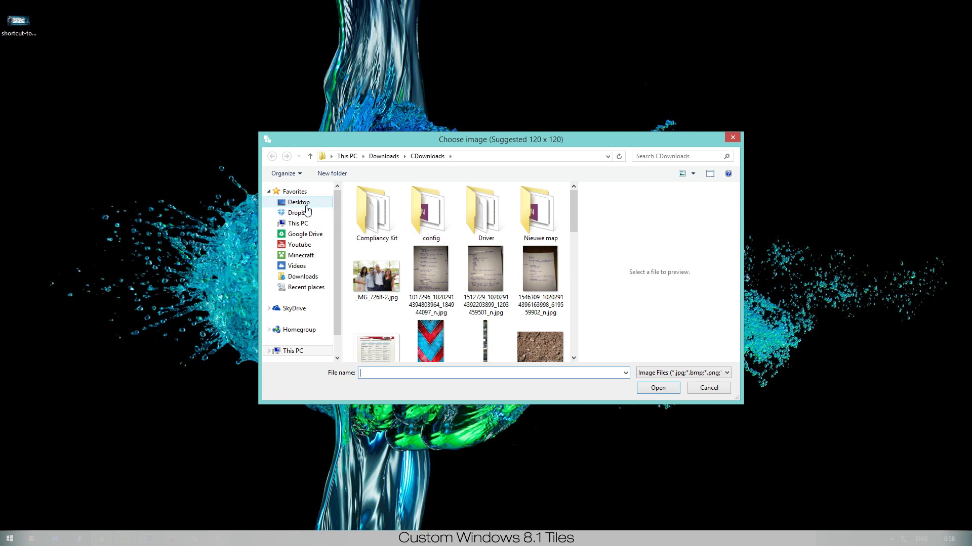
click(298, 202)
drag(575, 254, 571, 330)
click(401, 354)
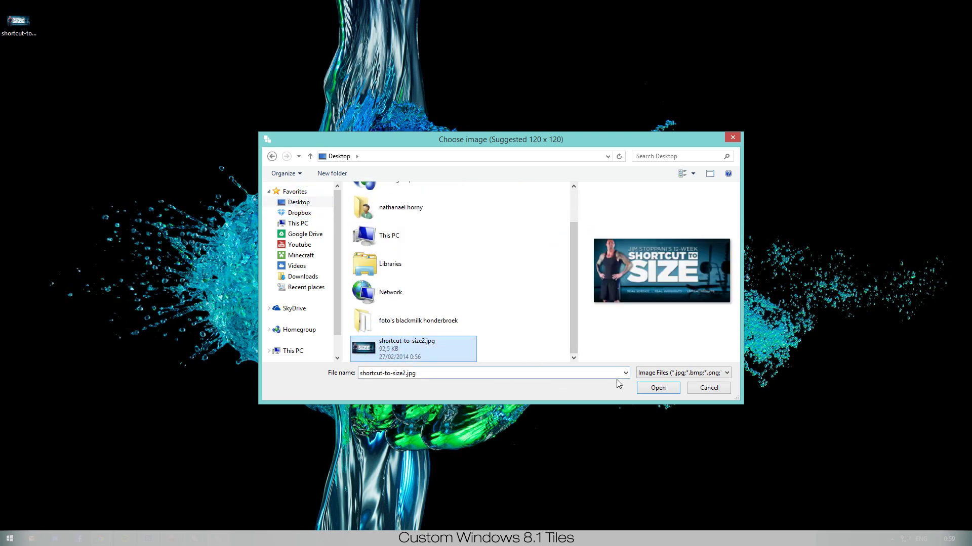
click(657, 387)
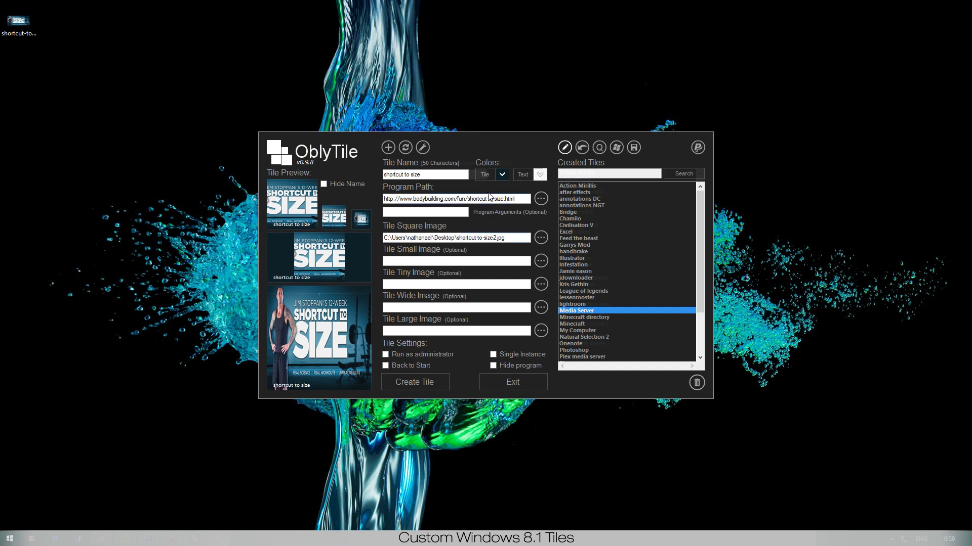
Give the tile a near-black background colour
click(503, 174)
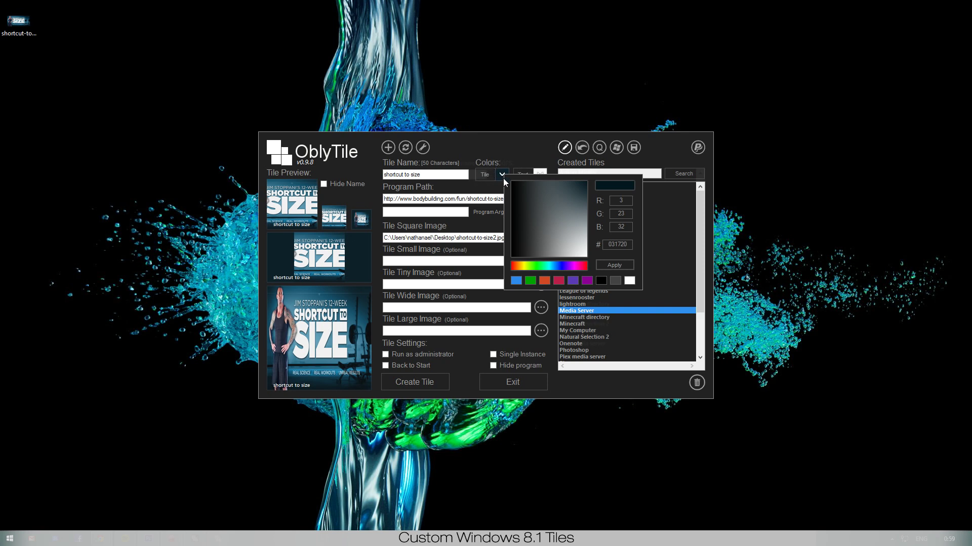
click(539, 195)
click(610, 265)
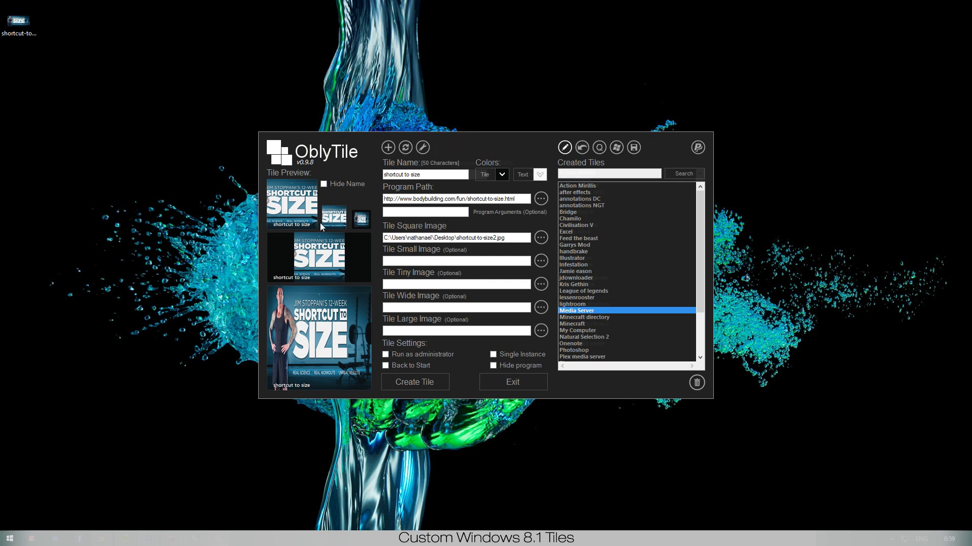
Make the tile name text bright green (11FE0C)
click(540, 175)
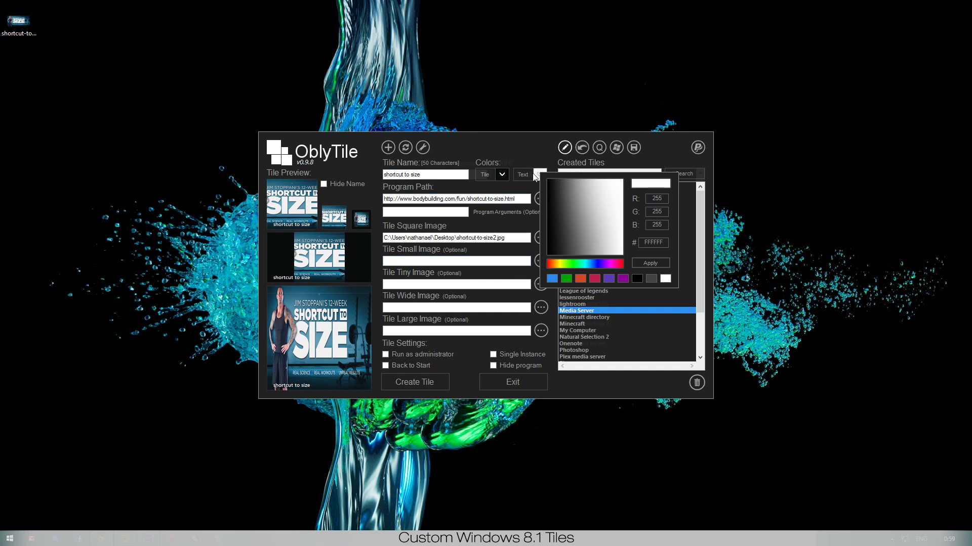
click(573, 261)
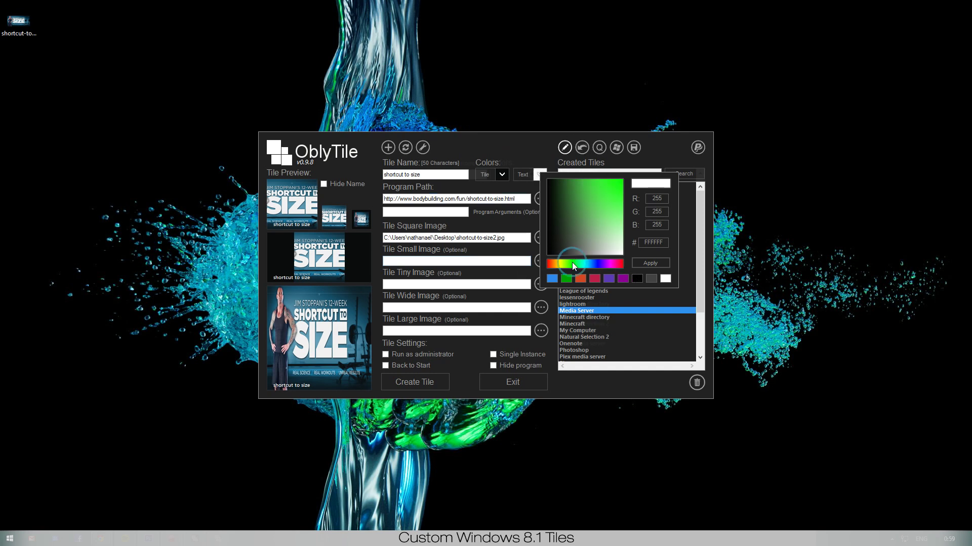
click(607, 185)
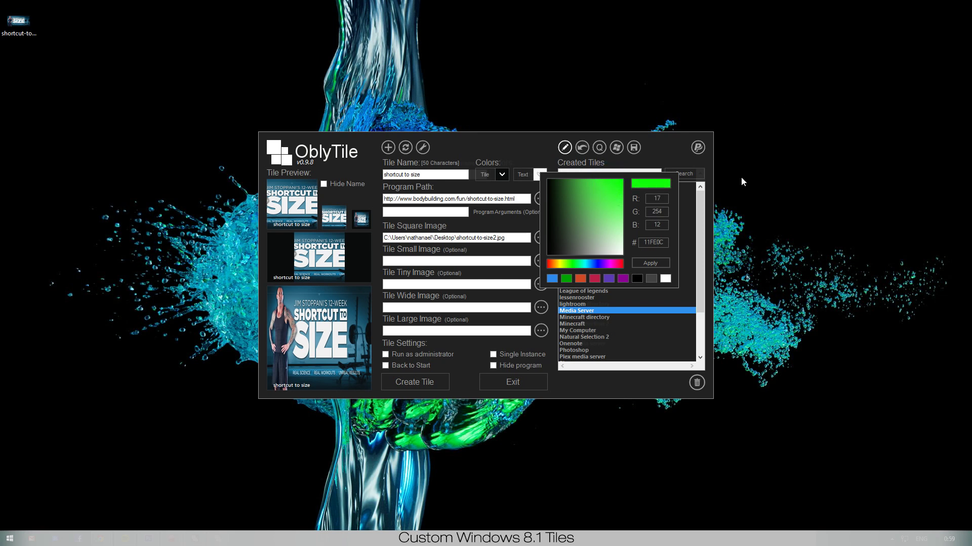
click(649, 262)
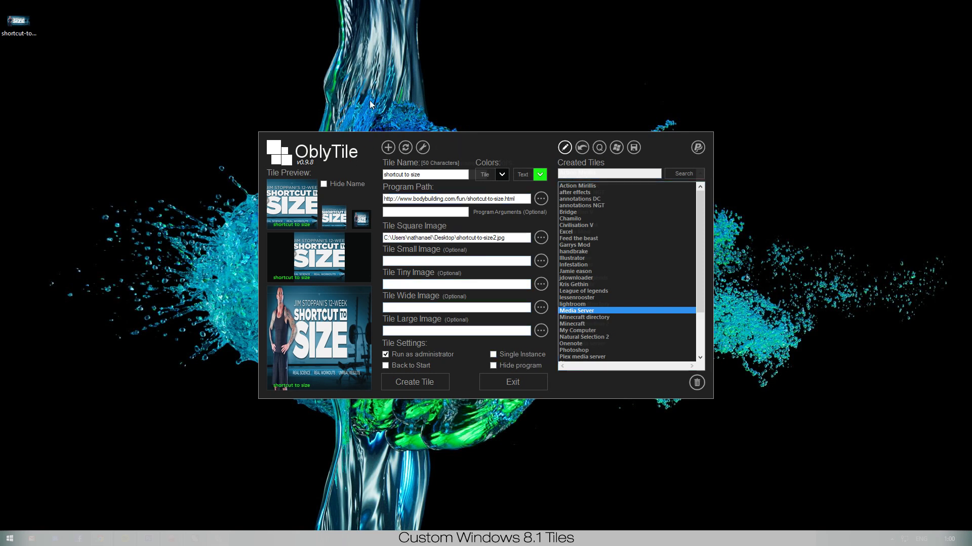
Untick Run as administrator and create the Shortcut to Size tile
click(422, 354)
click(436, 386)
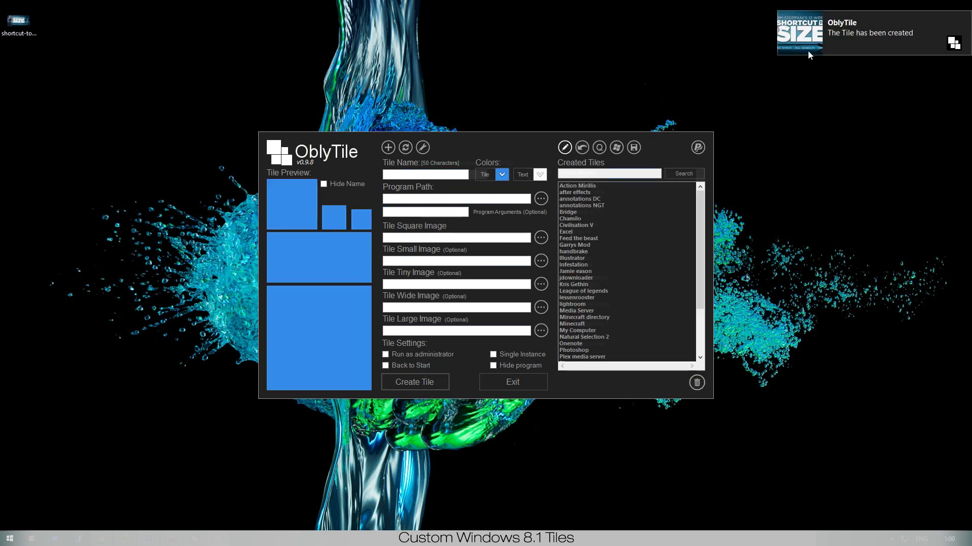
click(936, 23)
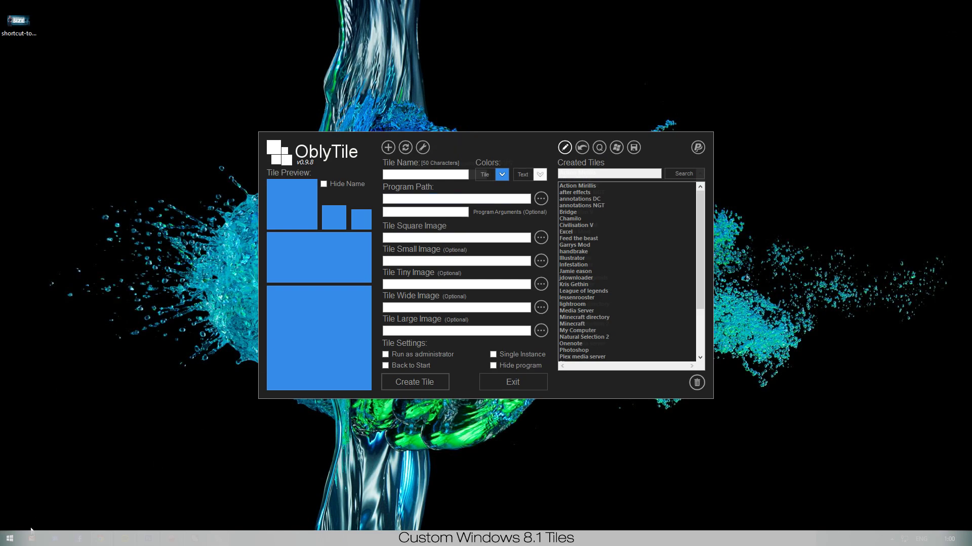
On the Start screen, move the new Shortcut to Size tile into the Fitness group
click(4, 542)
scroll(218, 285, down, 3)
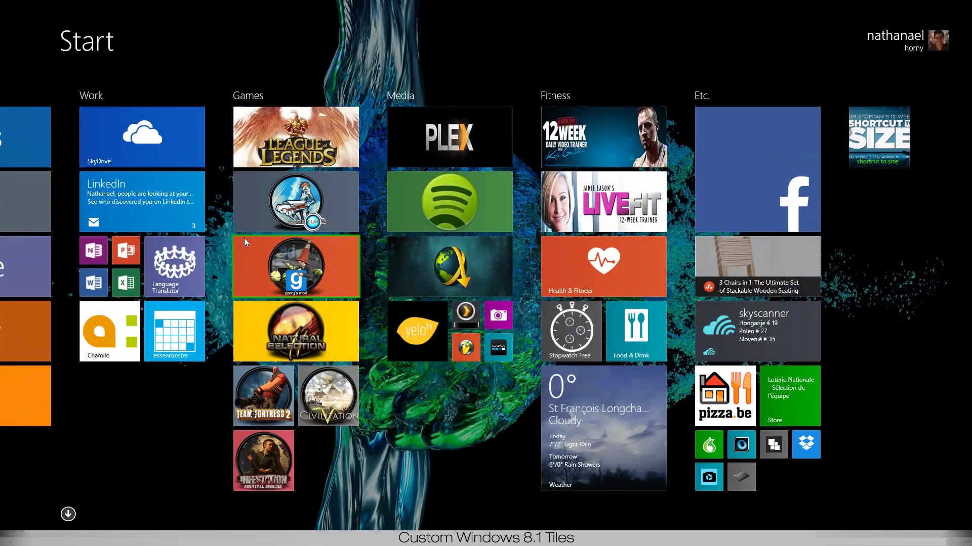
right_click(870, 134)
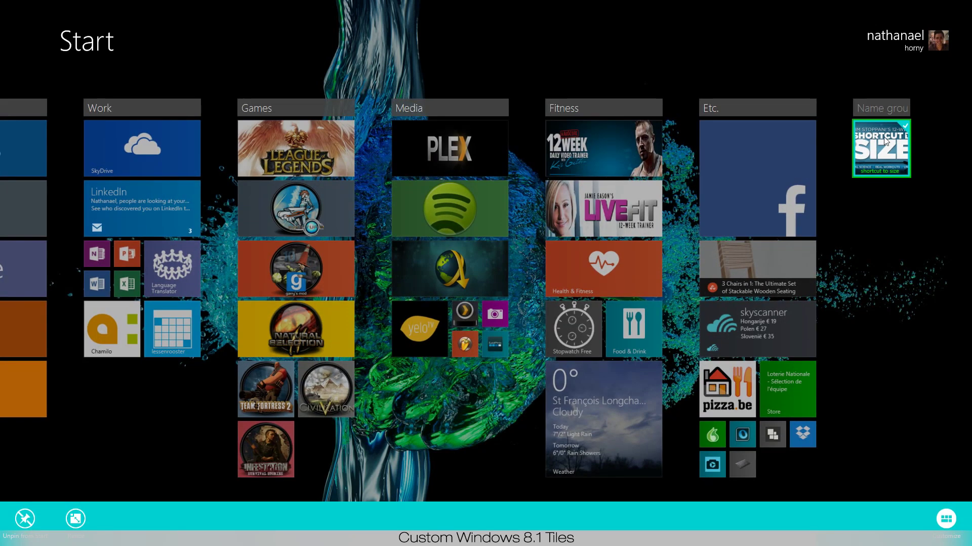
drag(888, 139, 579, 140)
key(Escape)
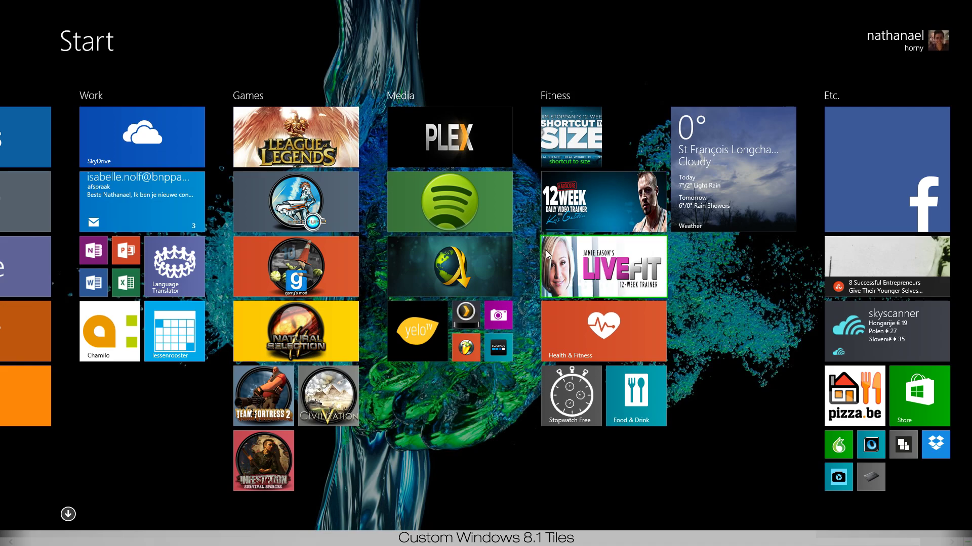
scroll(505, 248, left, 3)
scroll(455, 246, left, 2)
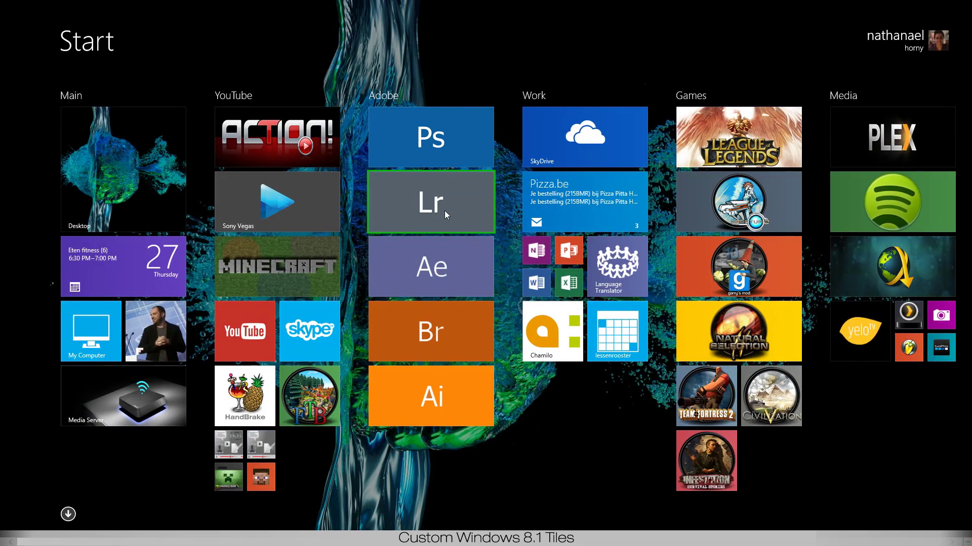
scroll(368, 234, right, 5)
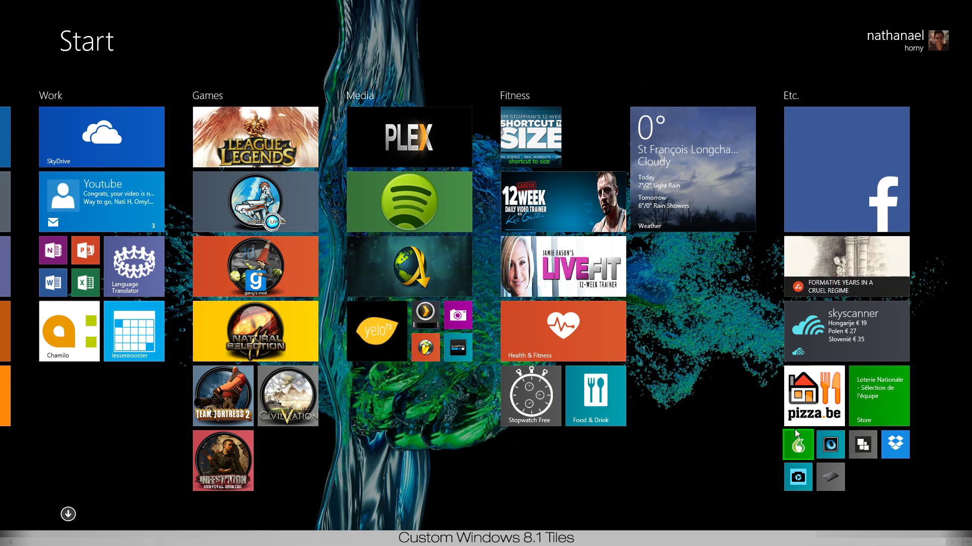
drag(821, 457, 652, 251)
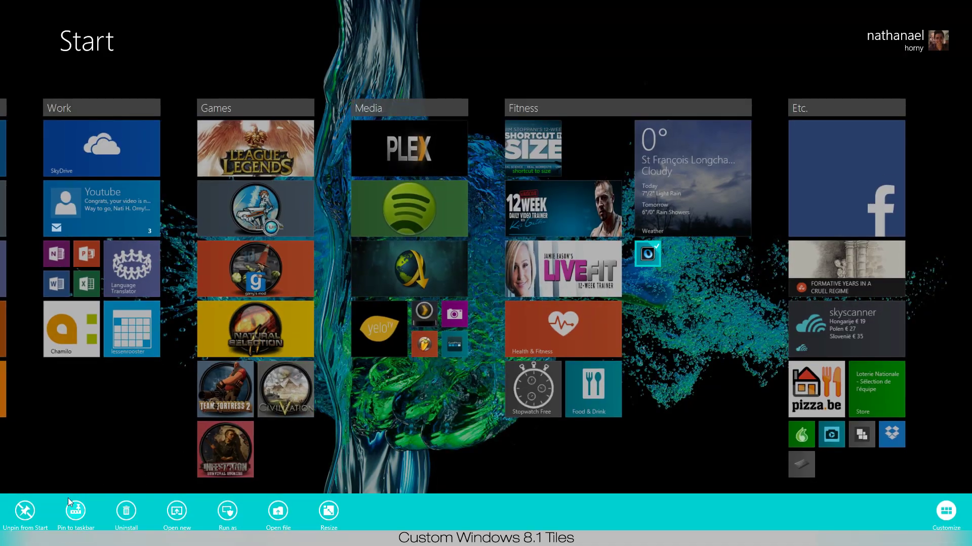
click(329, 511)
click(329, 455)
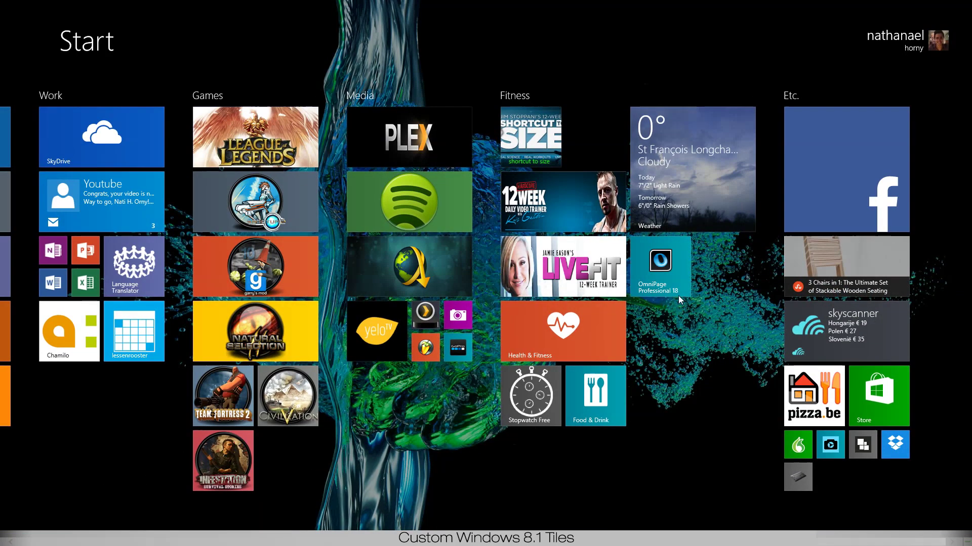
click(687, 291)
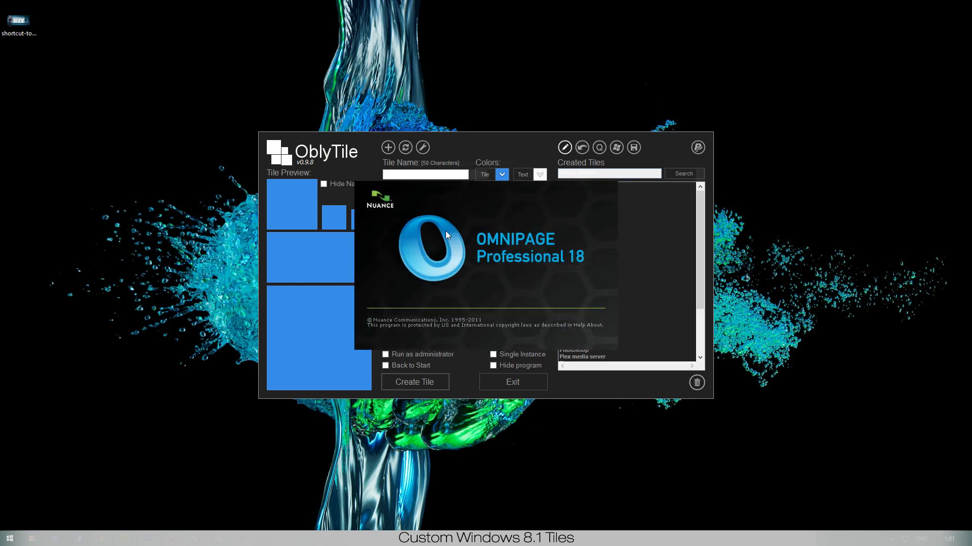
click(10, 538)
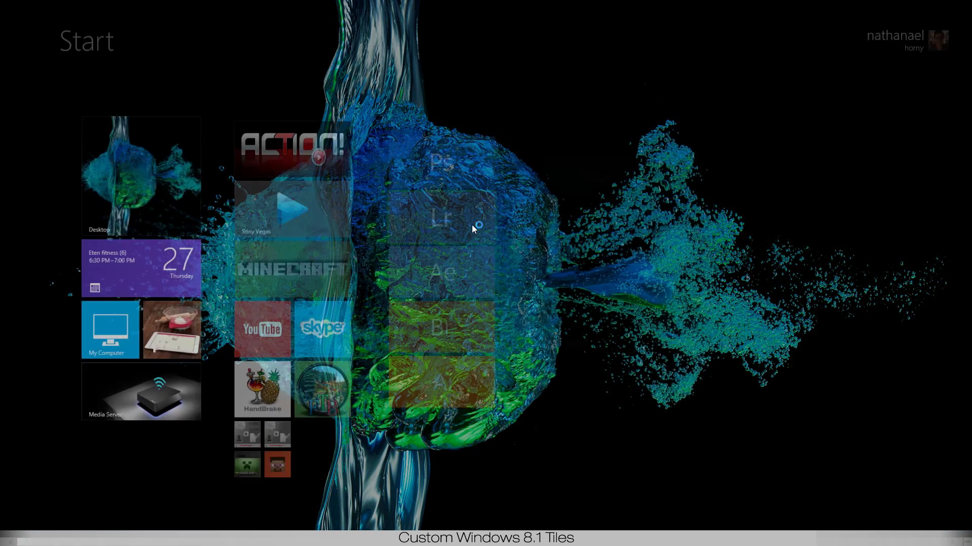
scroll(582, 243, down, 4)
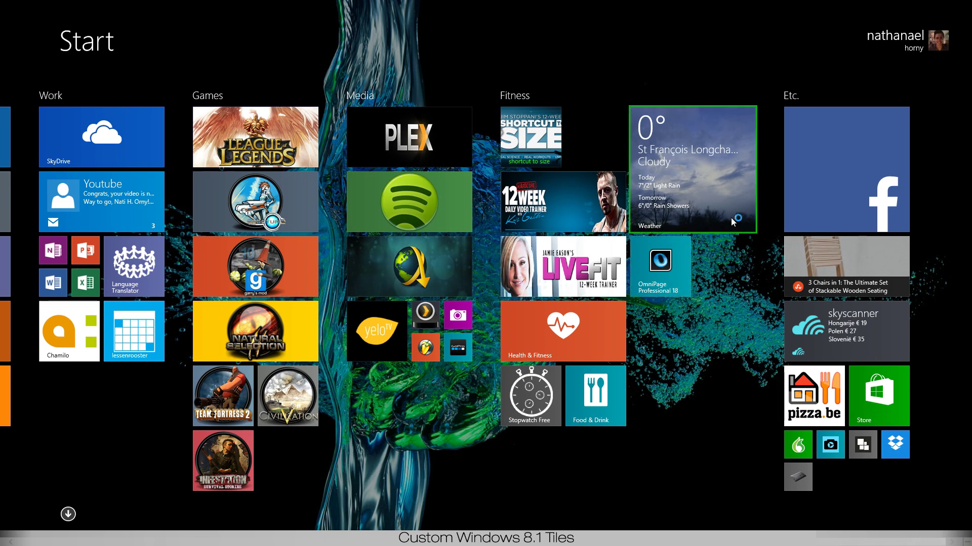
right_click(660, 258)
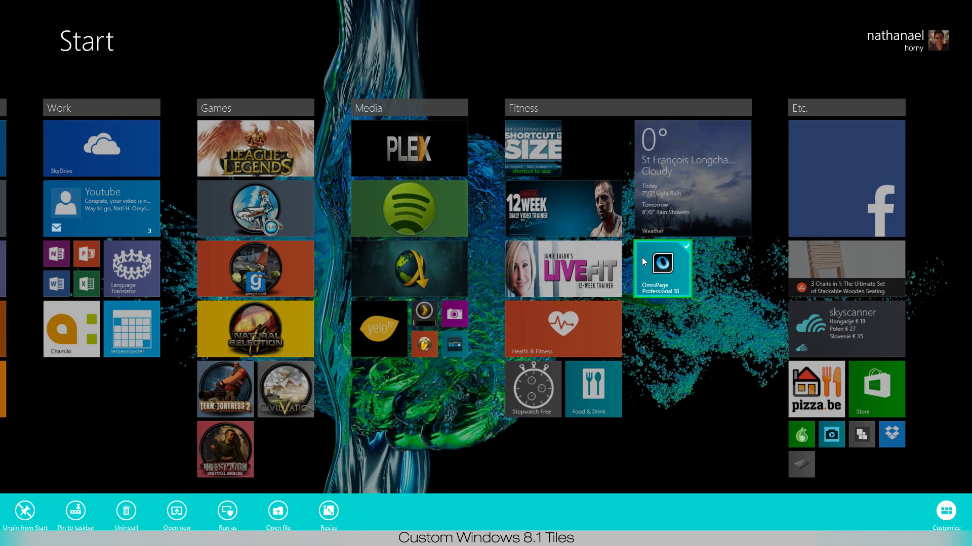
click(336, 515)
click(329, 475)
drag(648, 253, 834, 435)
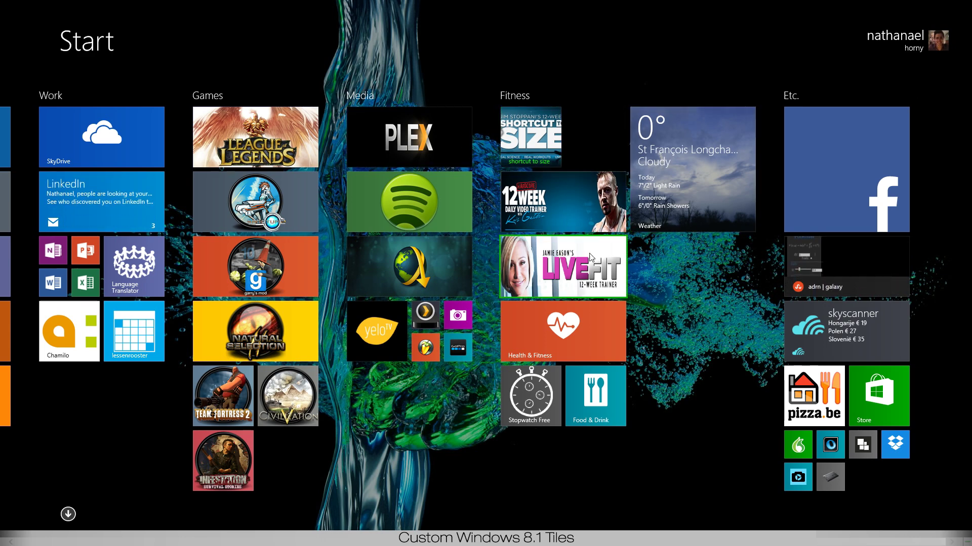
Resize the Shortcut to Size tile in the Fitness group to Large
right_click(516, 129)
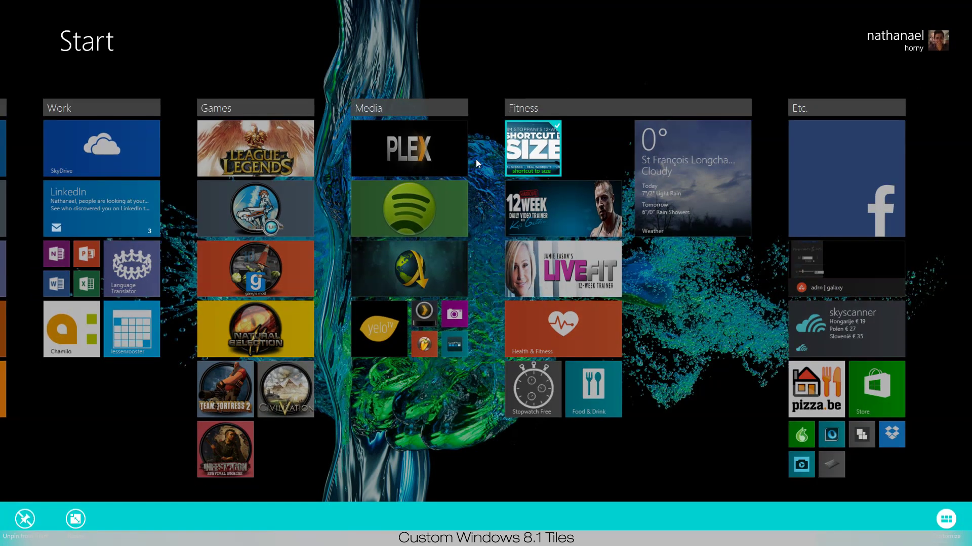
click(75, 520)
click(76, 424)
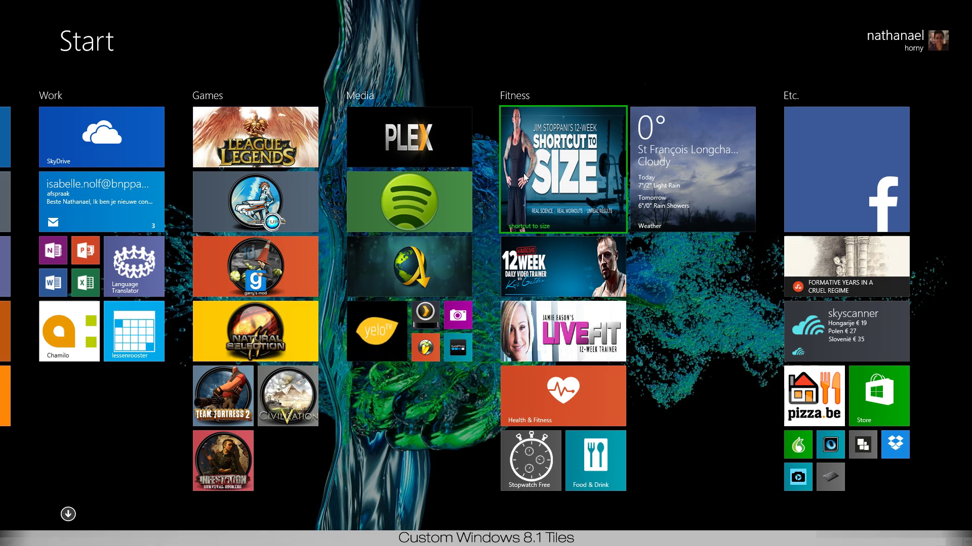
scroll(537, 178, up, 5)
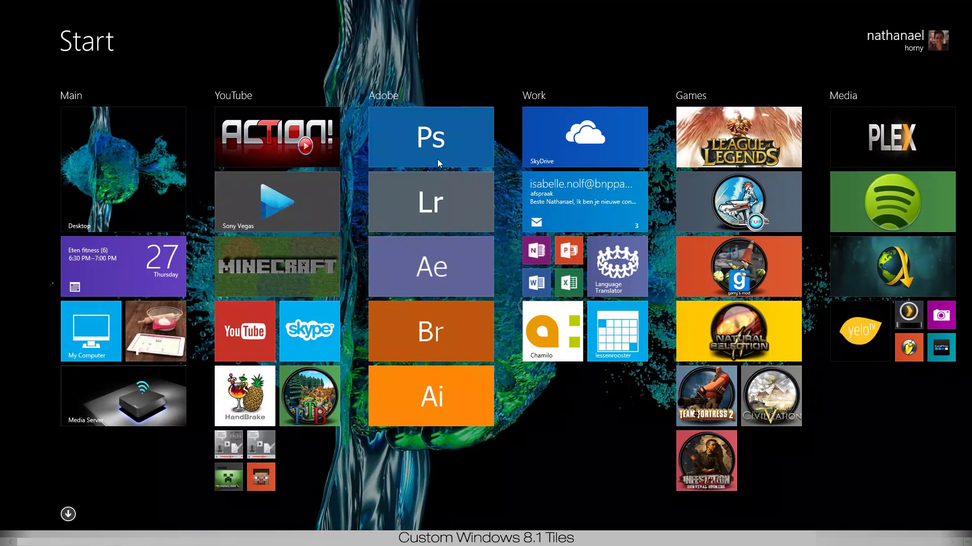
Return to the desktop and close the OmniPage window, leaving OblyTile showing
click(139, 174)
click(663, 79)
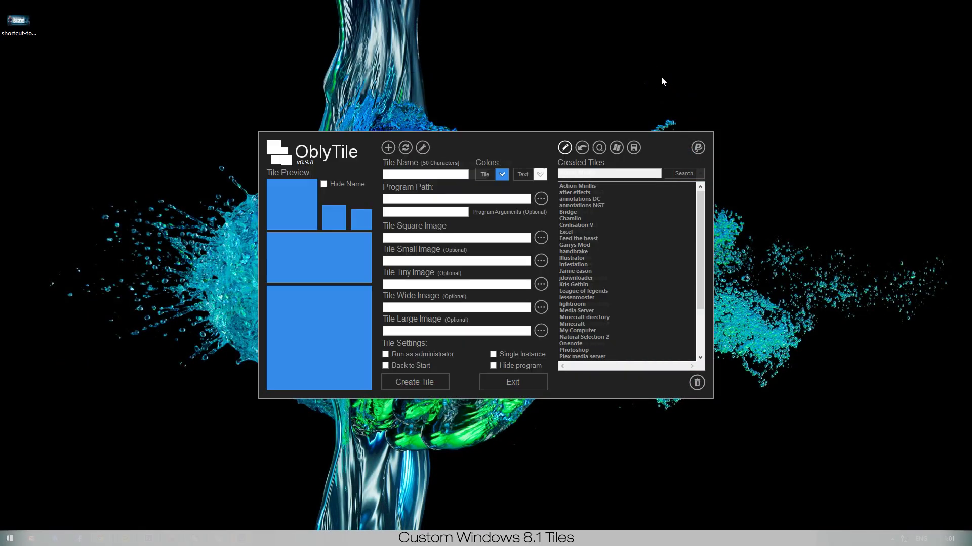